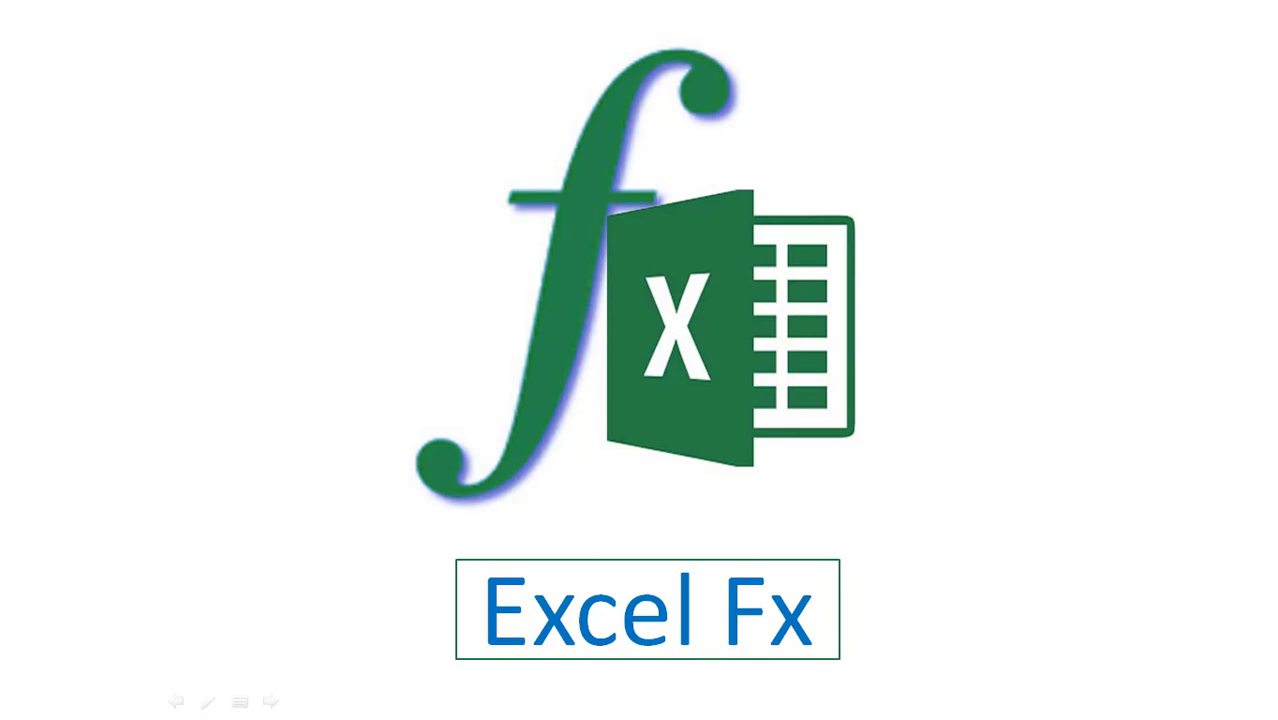
Step: Advance from the Excel Fx title slide to the Custom List worksheet
key("Right")
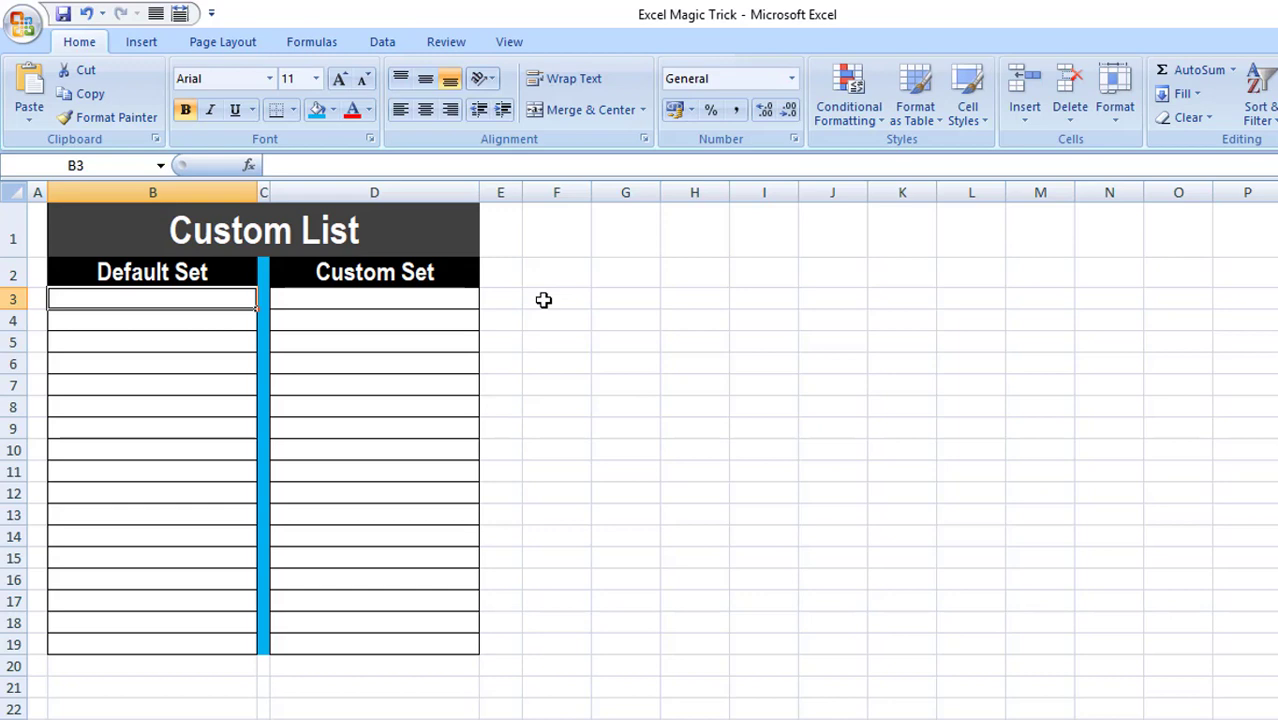
Step: Enter January in B3 and fill the month series down to B19
type("Janua")
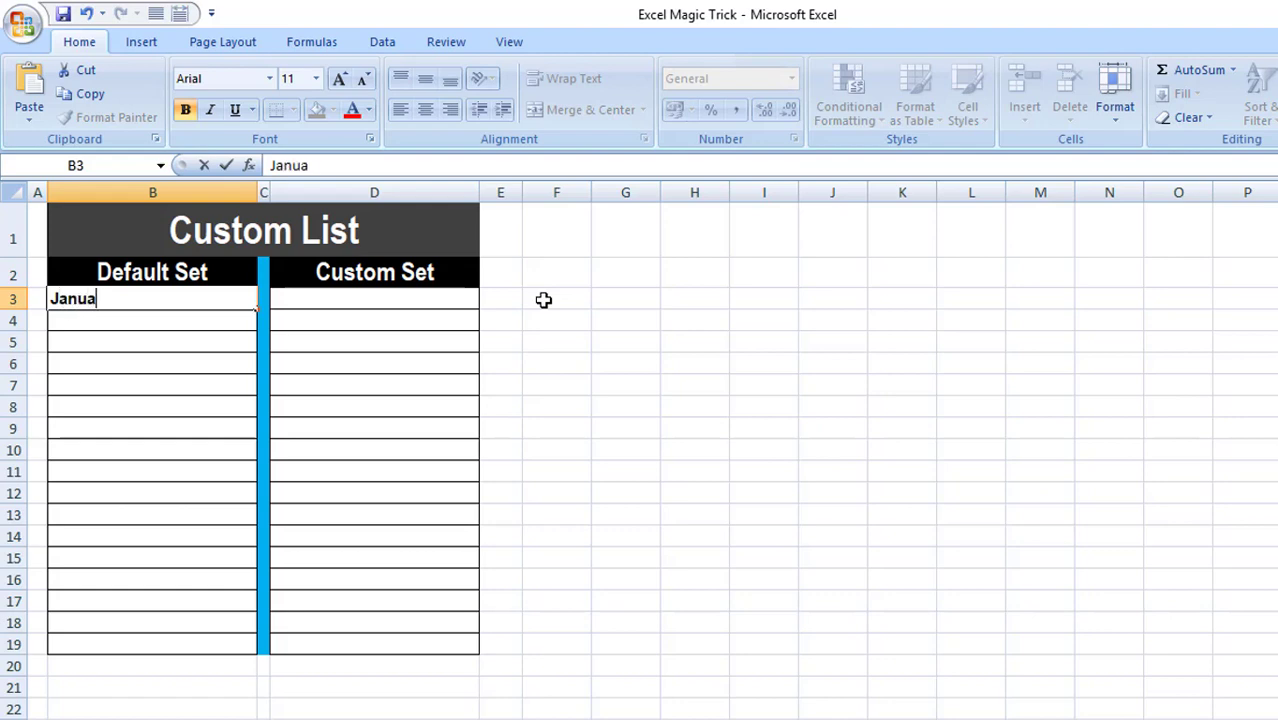
type("ry")
key("Return")
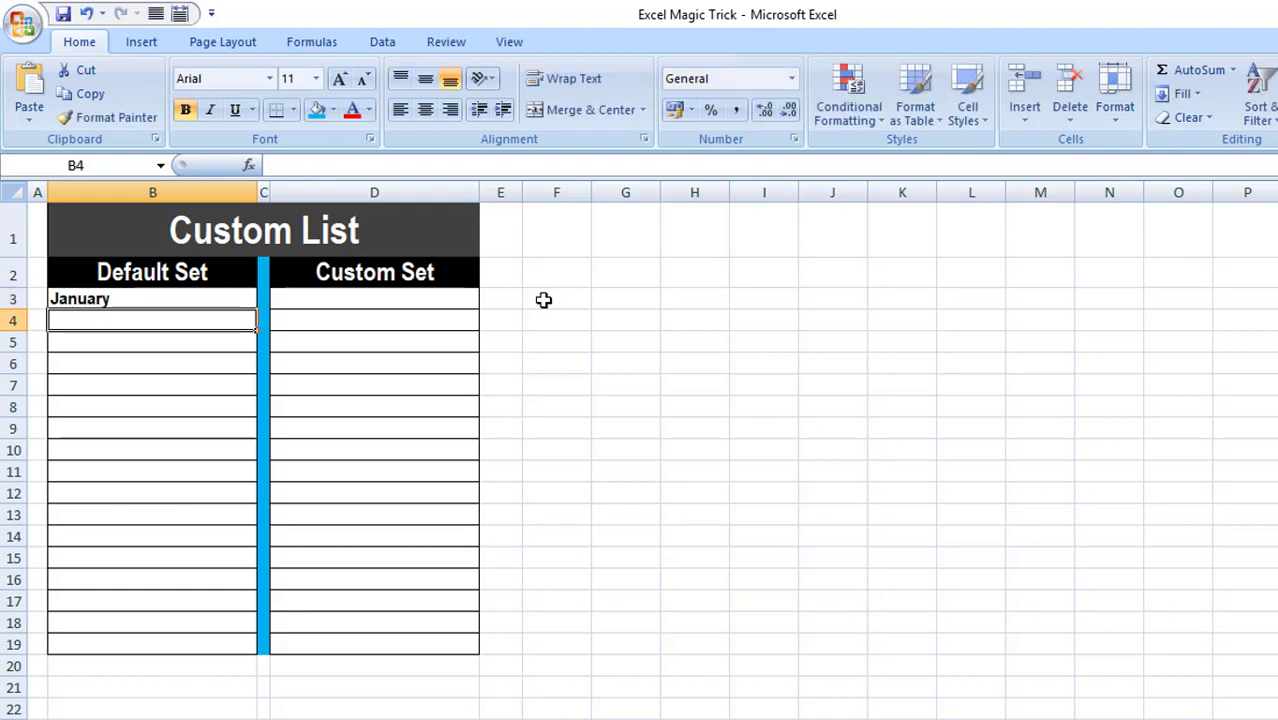
key("Up")
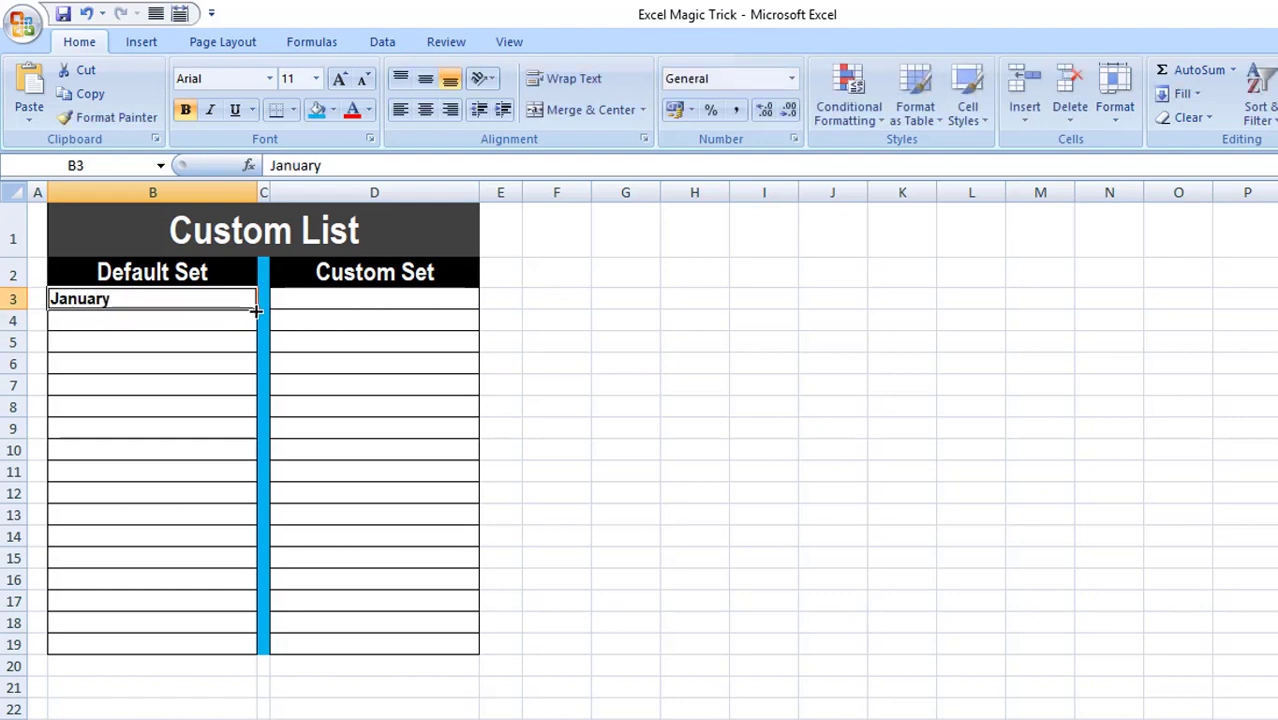
left_click_drag(256, 311, 262, 650)
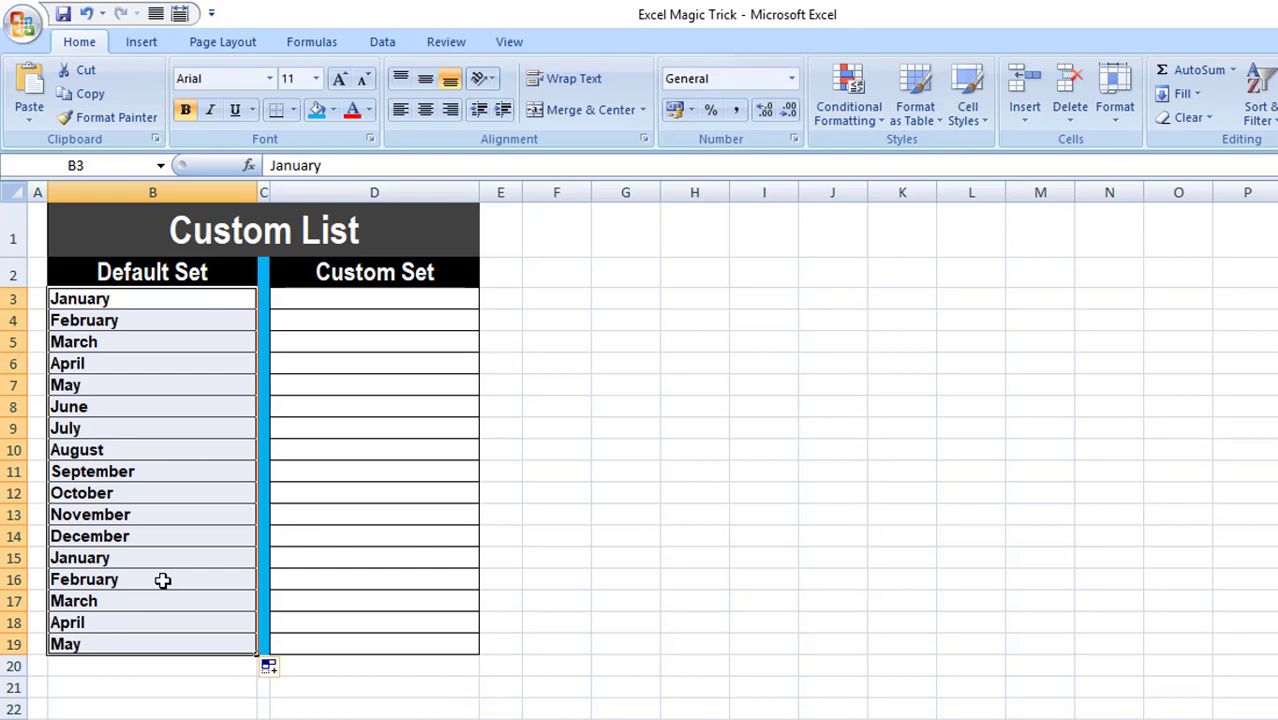
Step: Replace B3 with Jan and fill abbreviated months, Jan through Dec, down to B19
type("Ja")
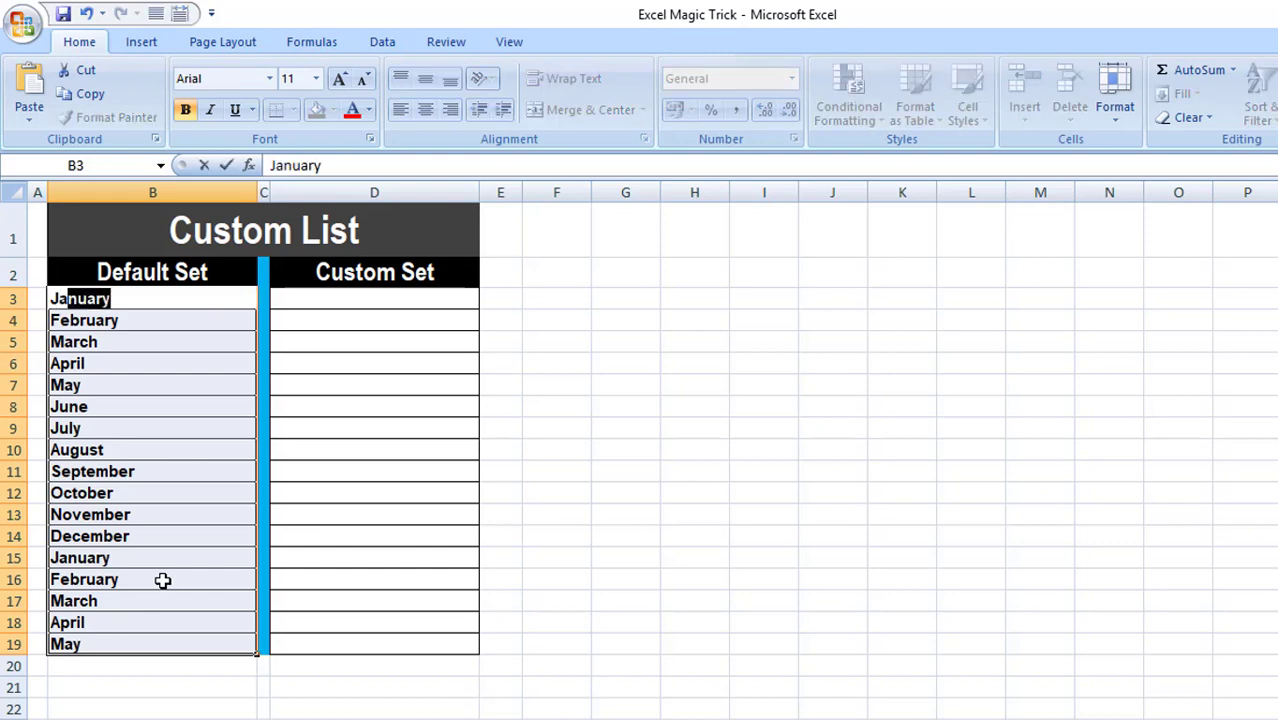
type("n")
key("Delete")
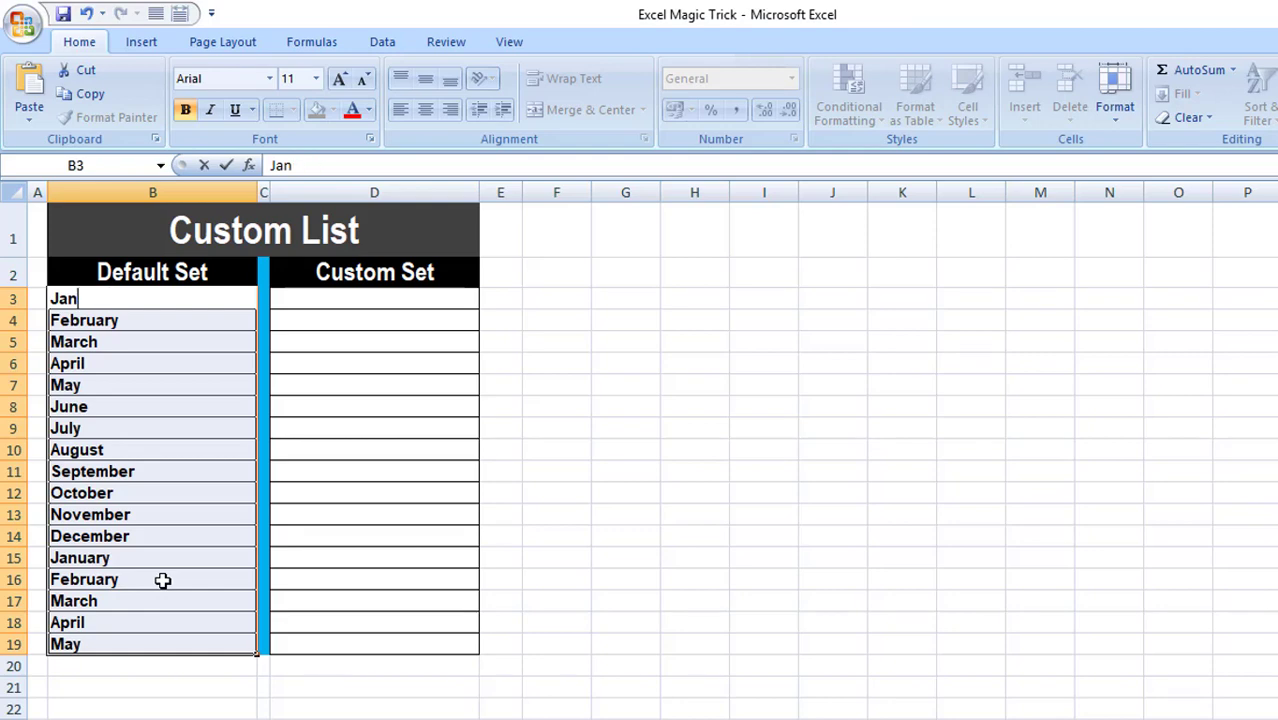
key("Return")
key("Up")
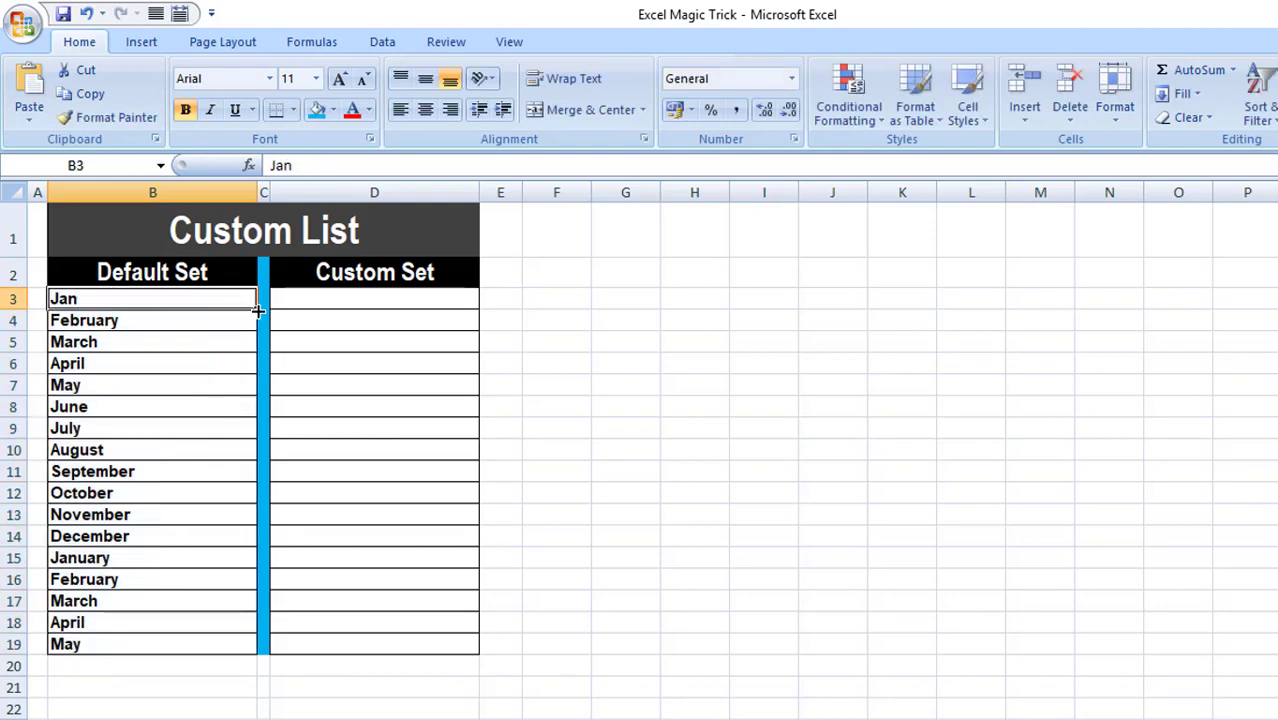
left_click_drag(256, 309, 260, 650)
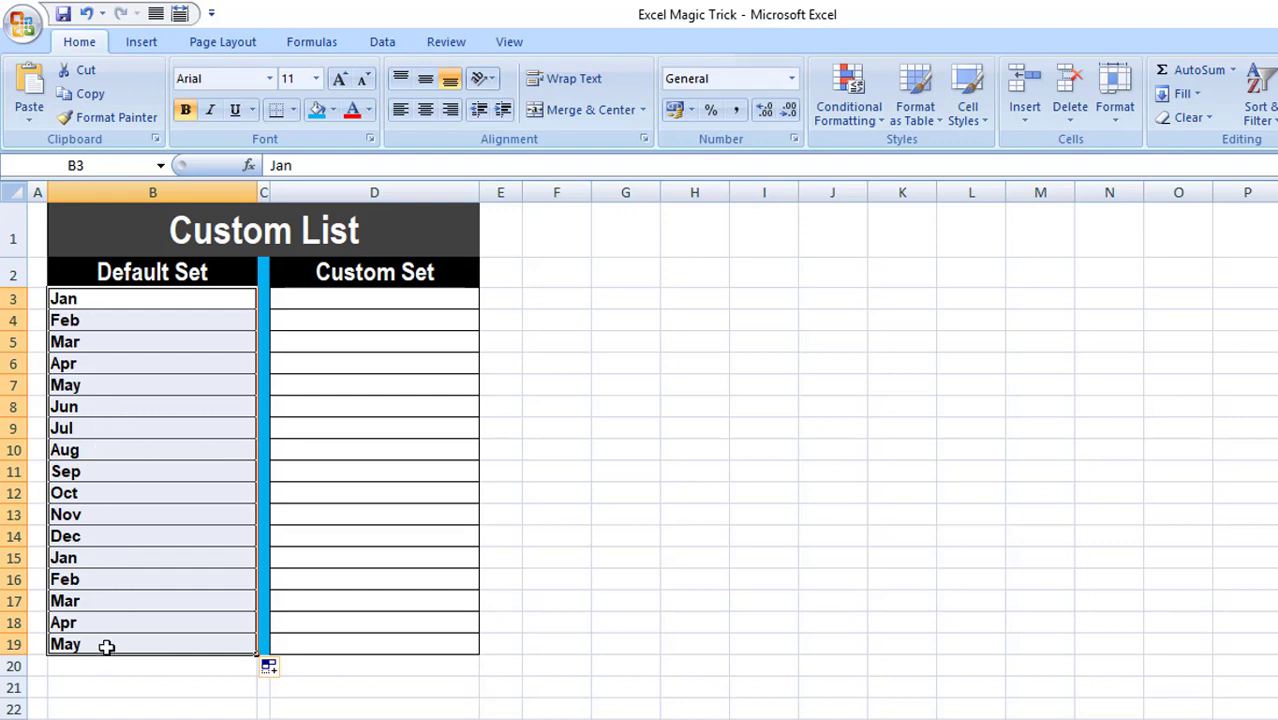
left_click(120, 302)
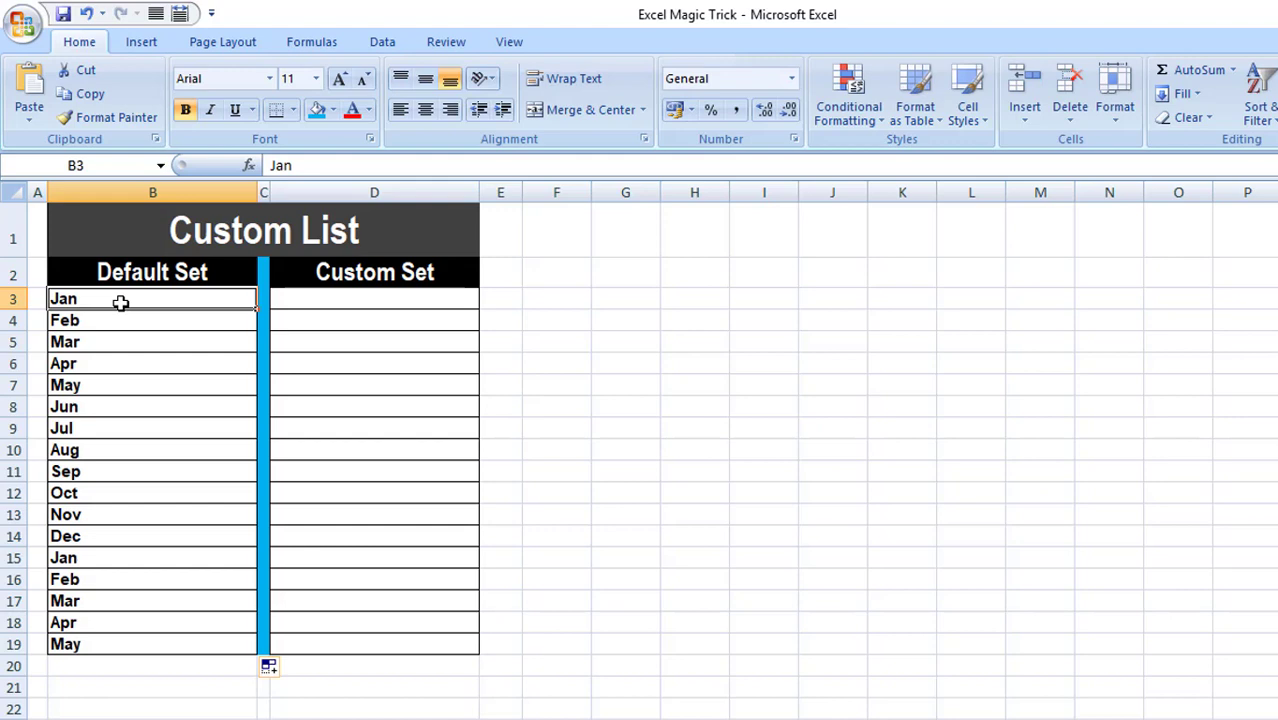
Step: Enter Sunday in B3 and fill the weekday series down to row 19
type("Sunday")
key("ctrl+Return")
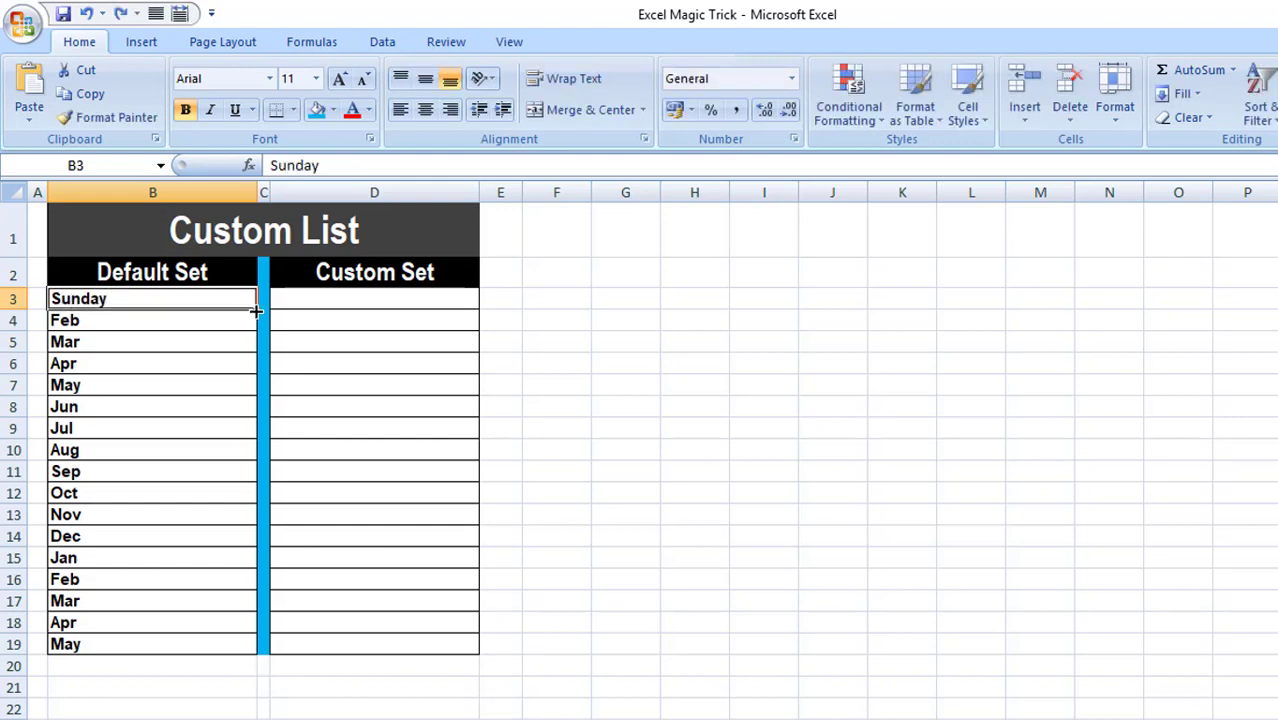
double_click(256, 311)
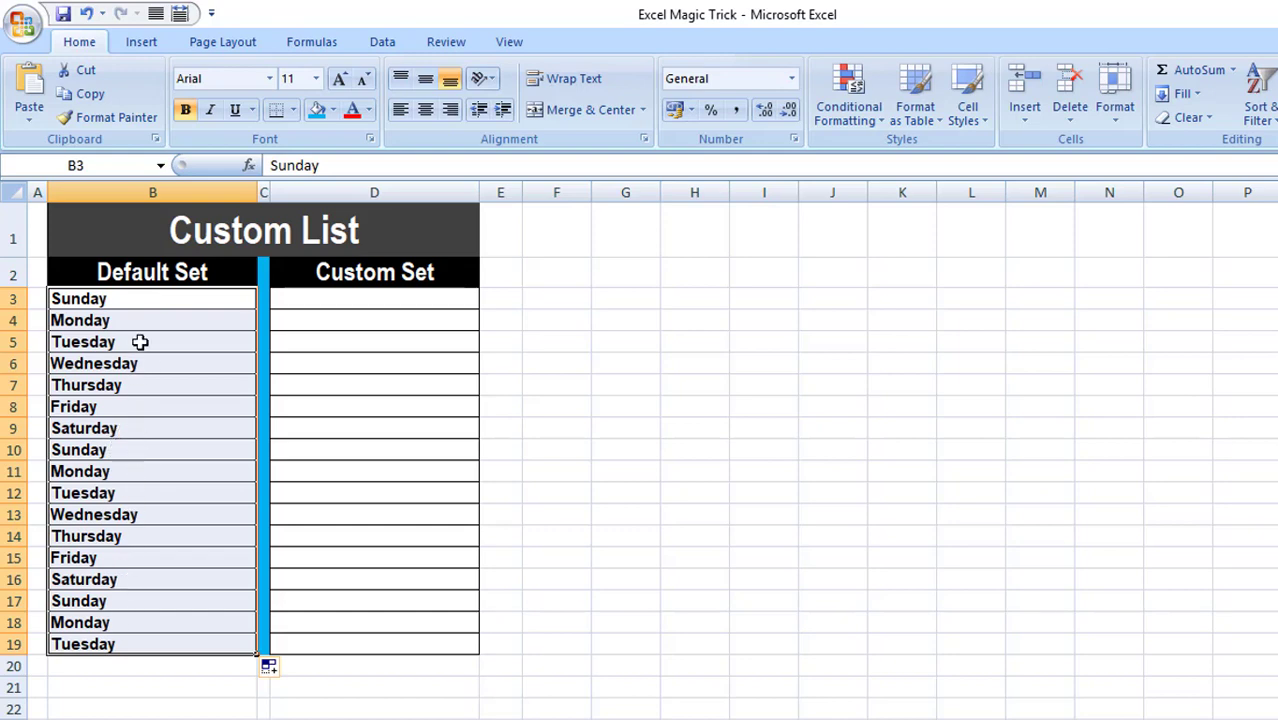
Step: Shorten B3 to Sun and refill abbreviated weekdays, Sun through Sat, to row 19
left_click(133, 298)
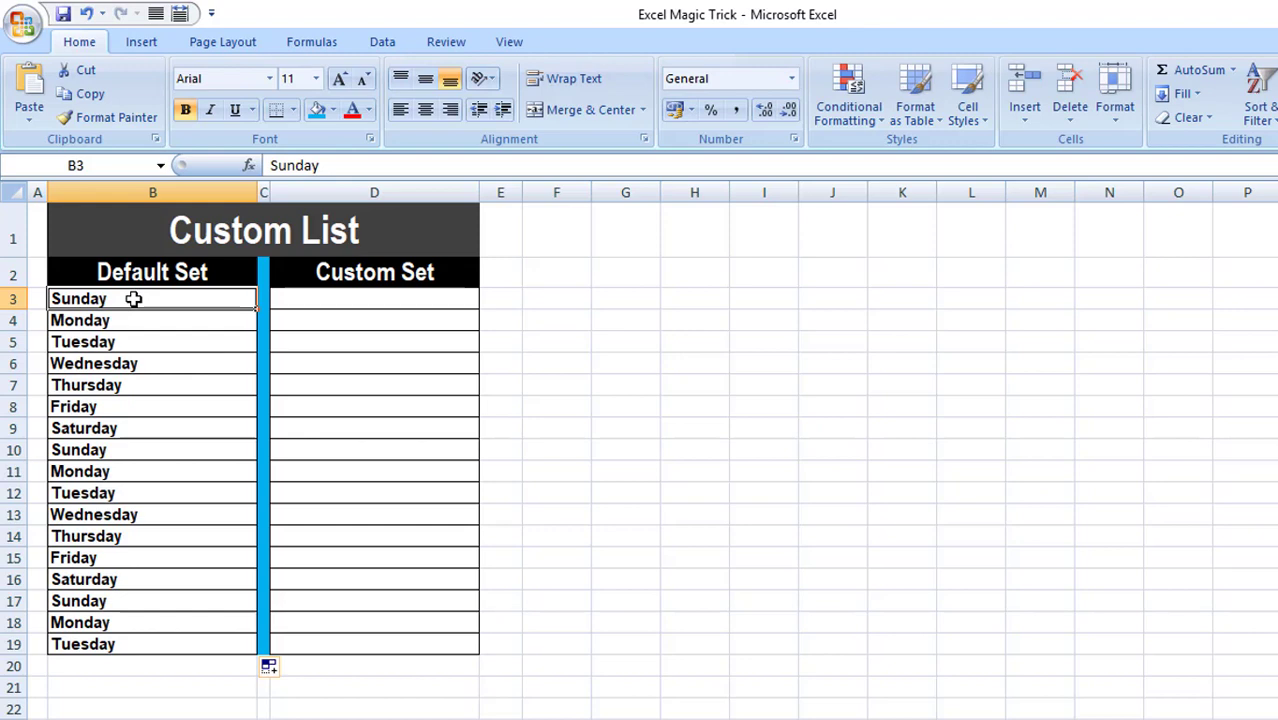
double_click(133, 298)
key("shift+Left")
key("shift+Left")
key("shift+Left")
key("shift+Right")
key("Delete")
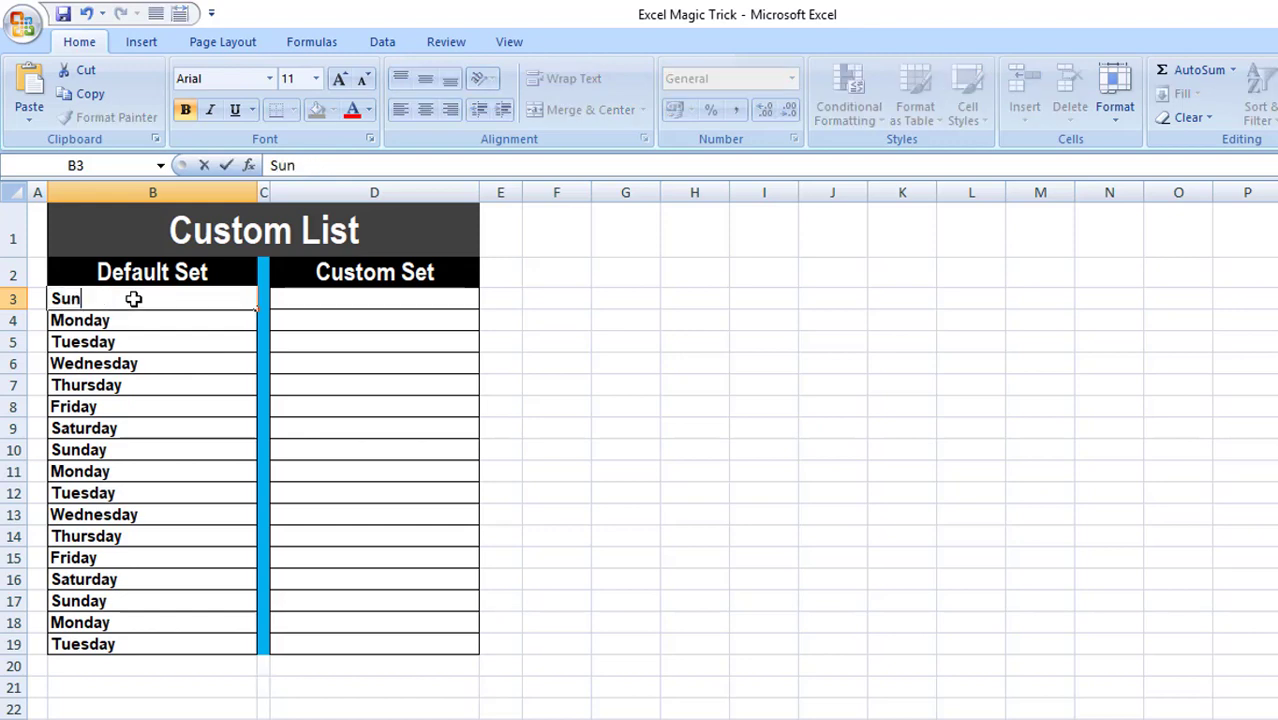
key("Return")
left_click(133, 298)
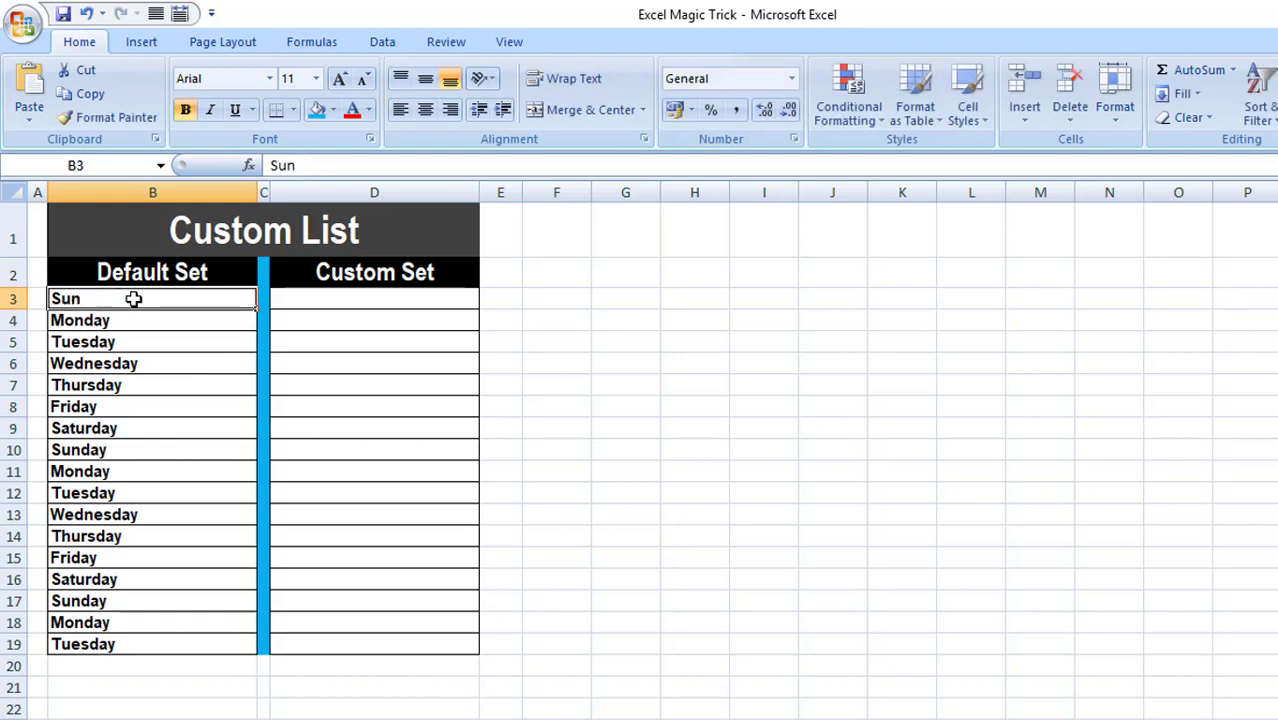
double_click(257, 310)
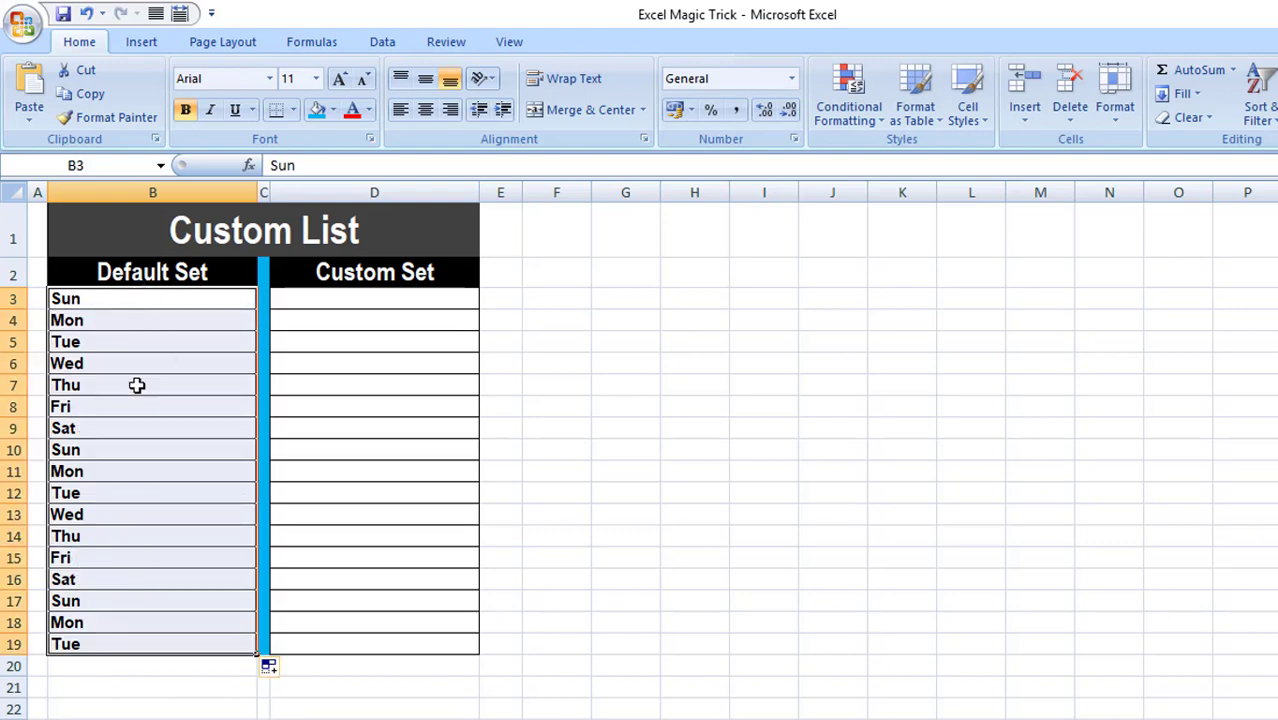
left_click(122, 299)
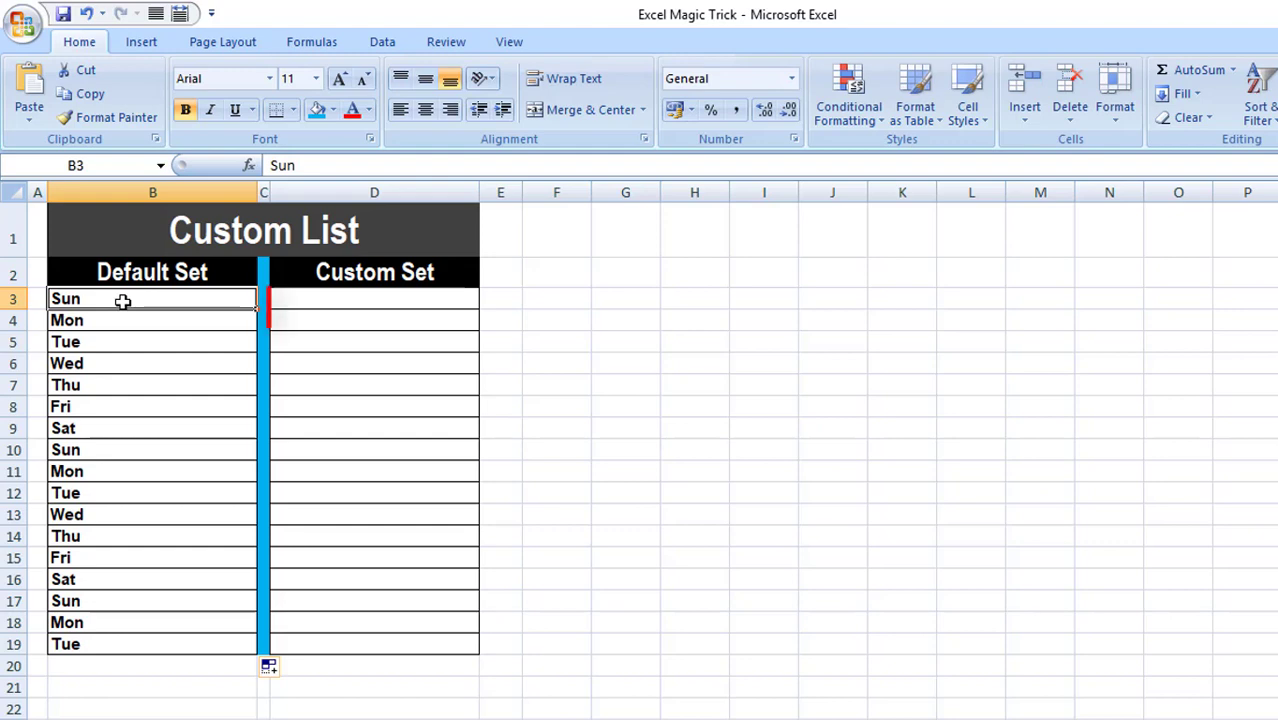
left_click(306, 298)
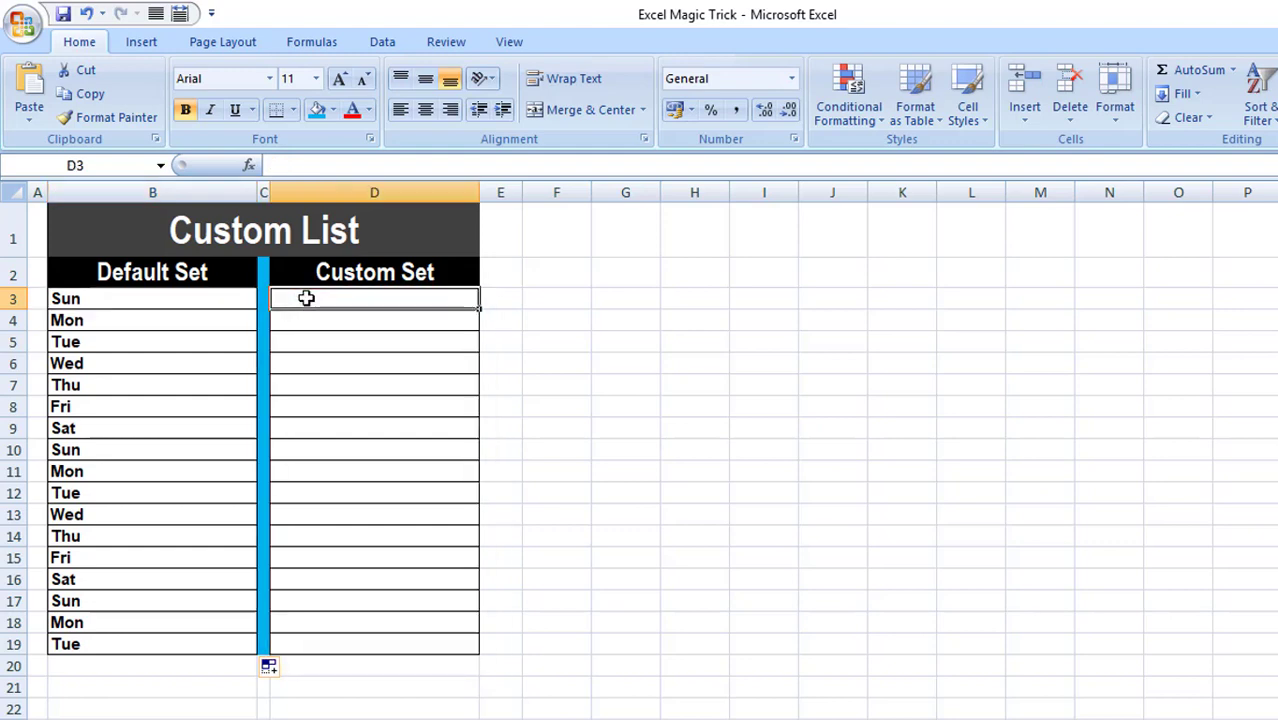
type("Masum")
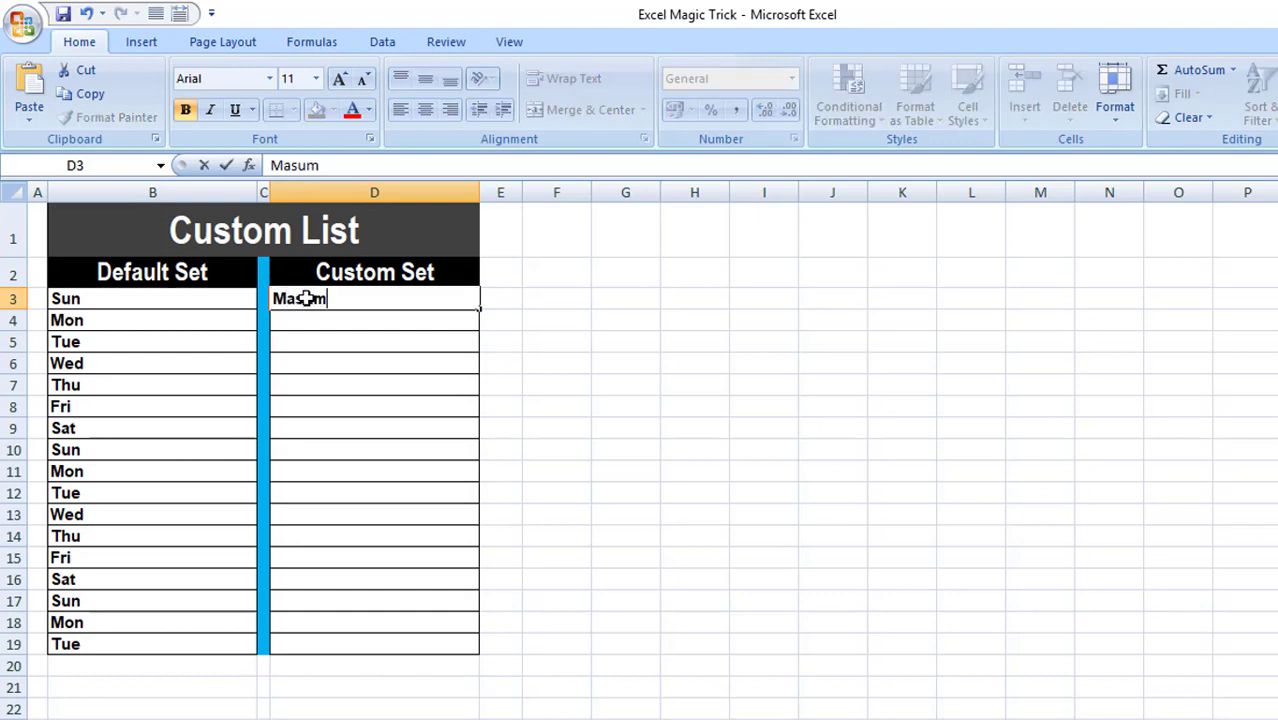
key("ctrl+Return")
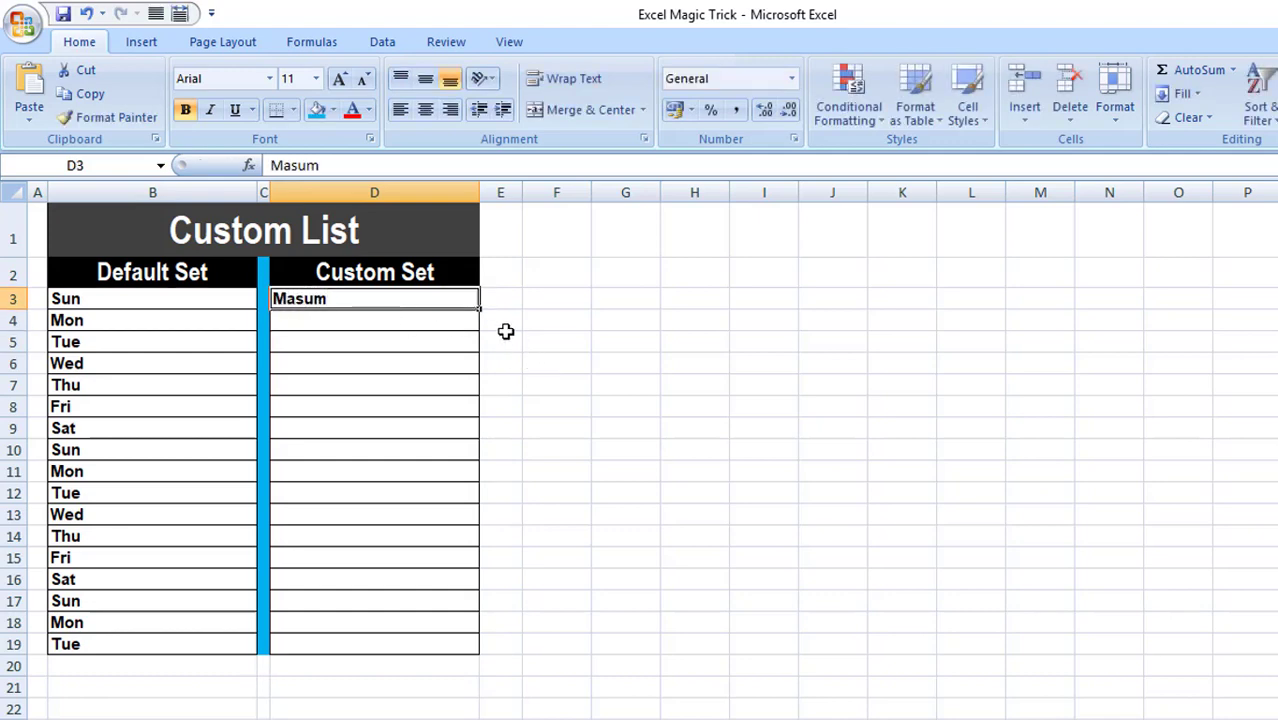
left_click_drag(480, 311, 480, 655)
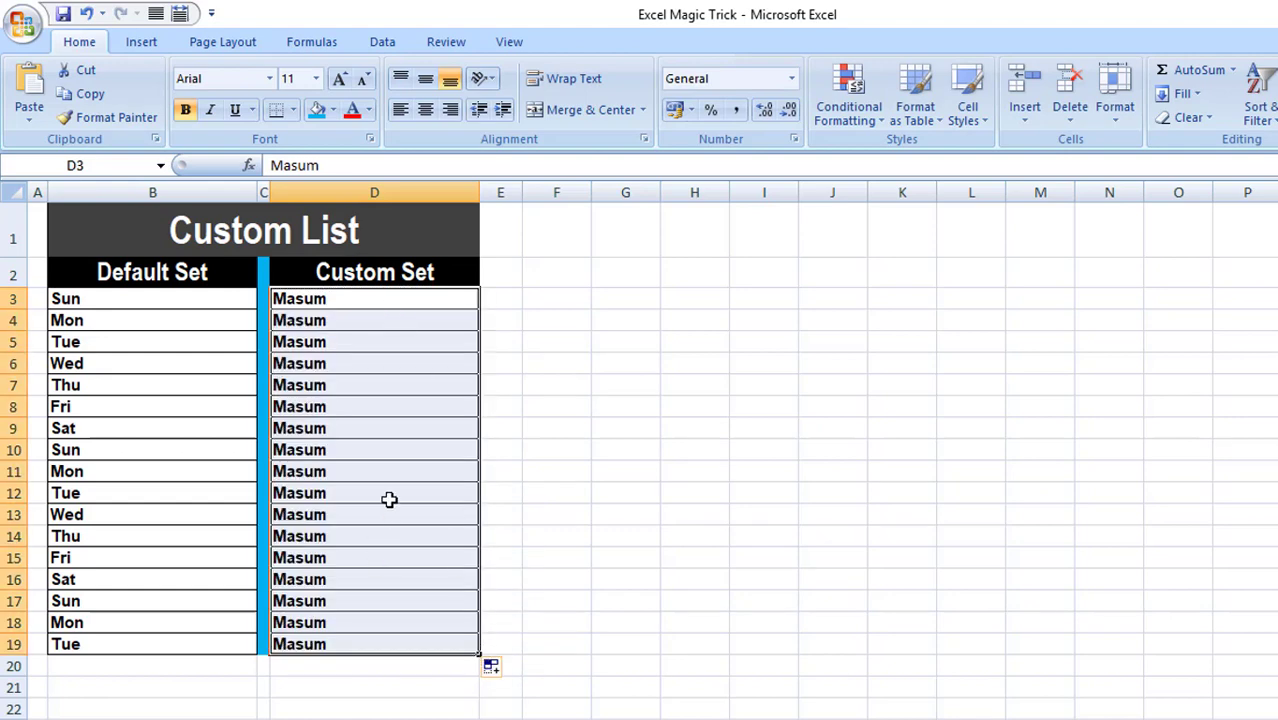
key("ctrl+z")
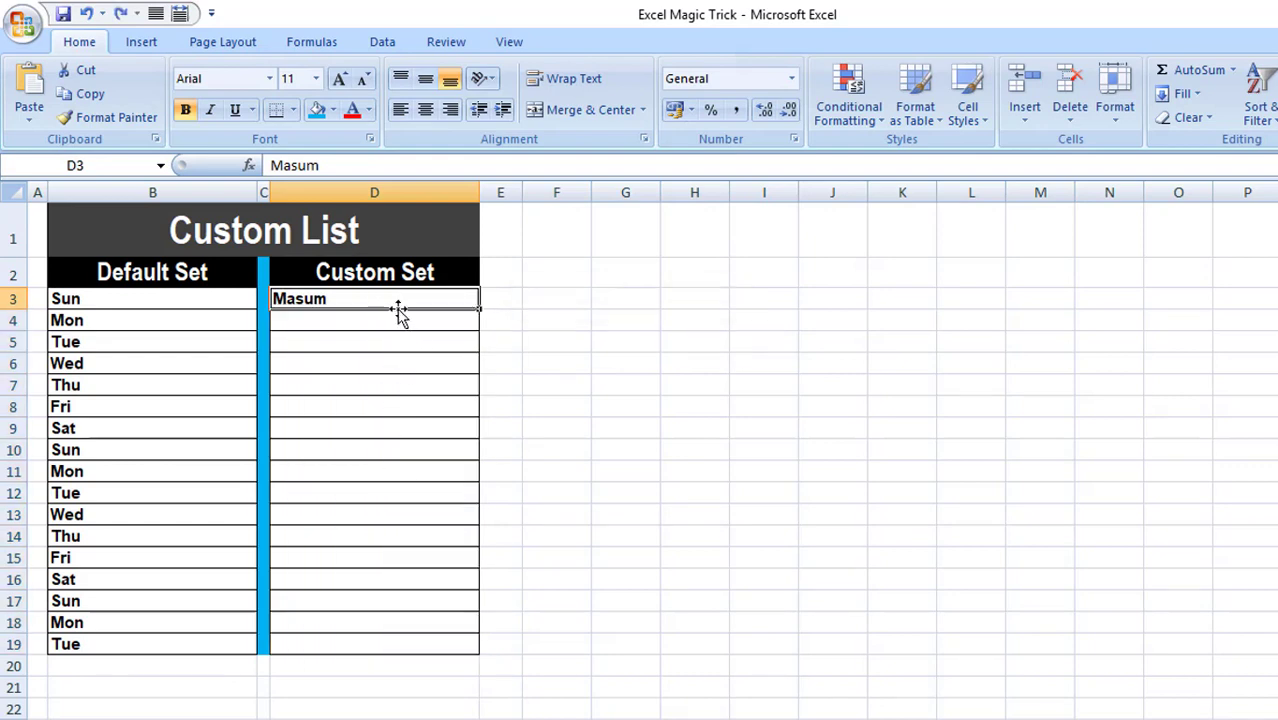
key("Delete")
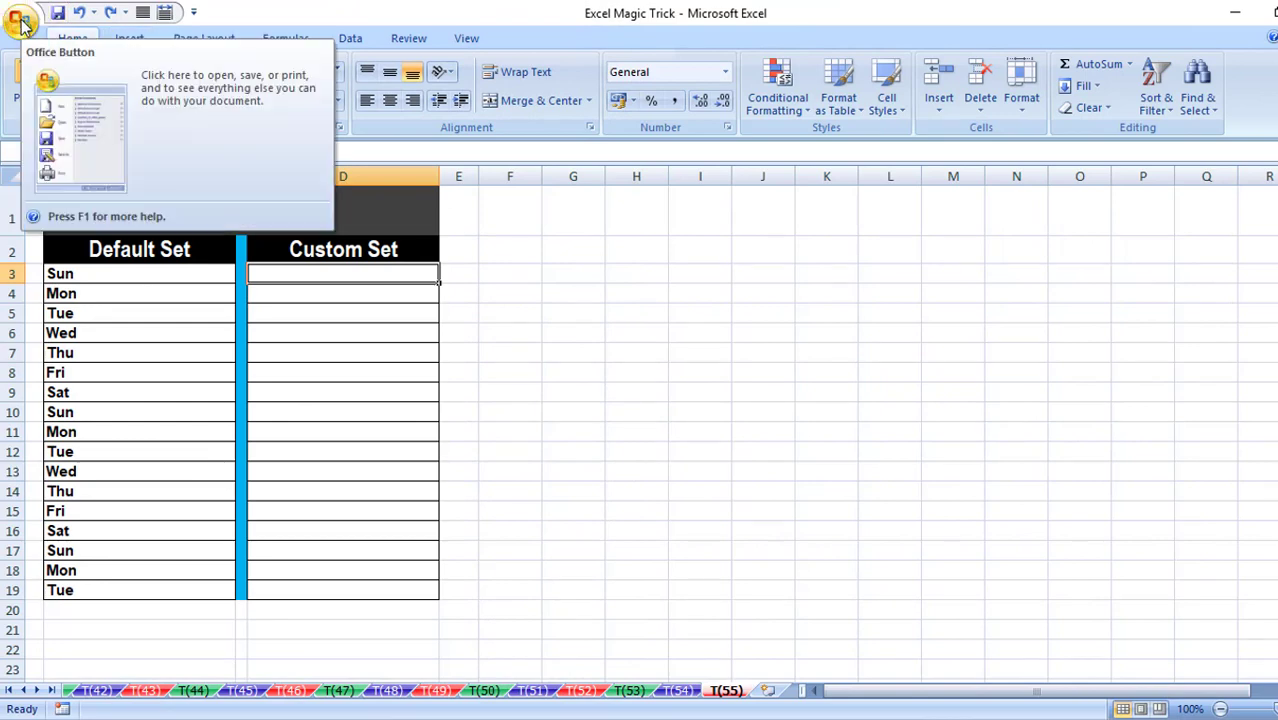
Step: Open Excel Options from the Office menu and launch Edit Custom Lists
left_click(20, 20)
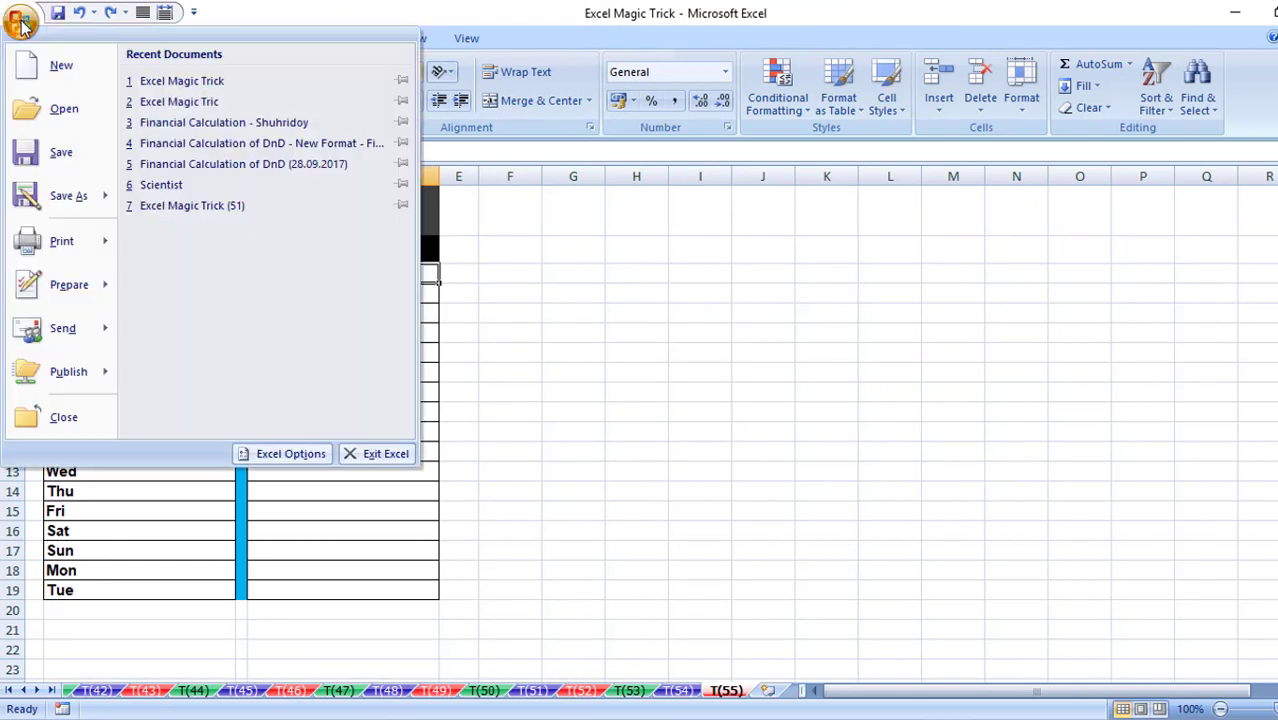
left_click(291, 456)
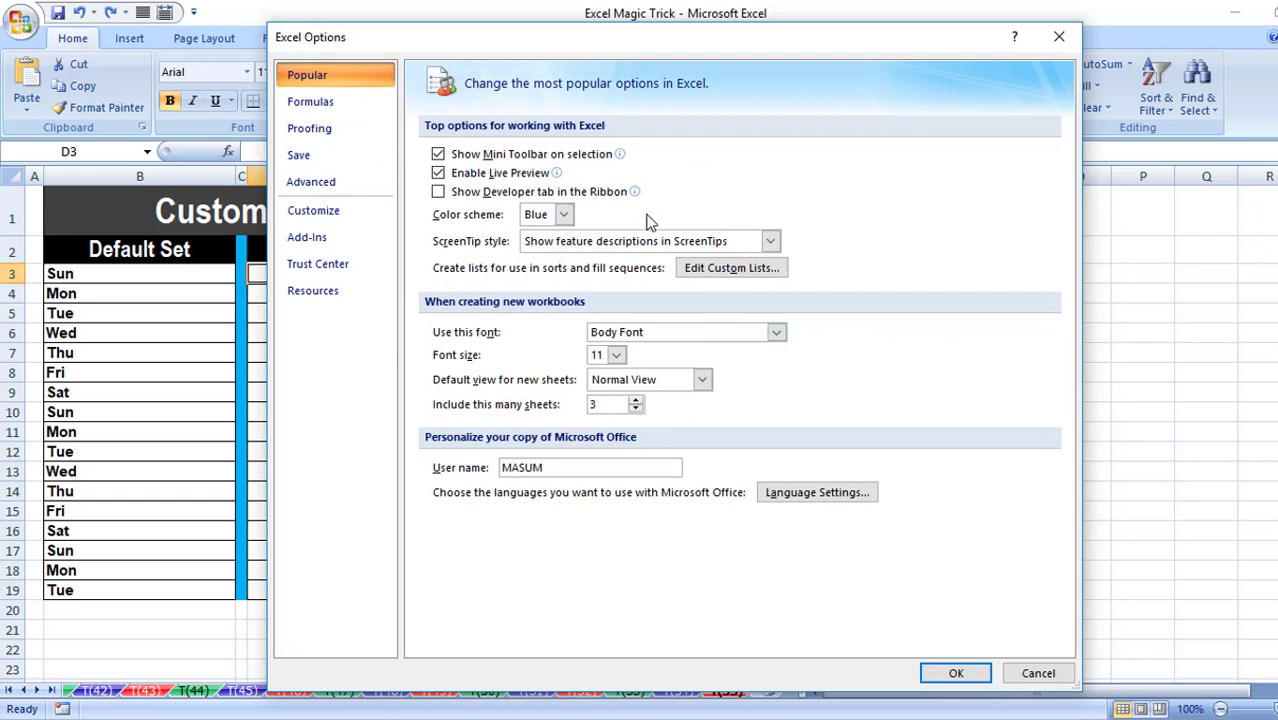
left_click(752, 270)
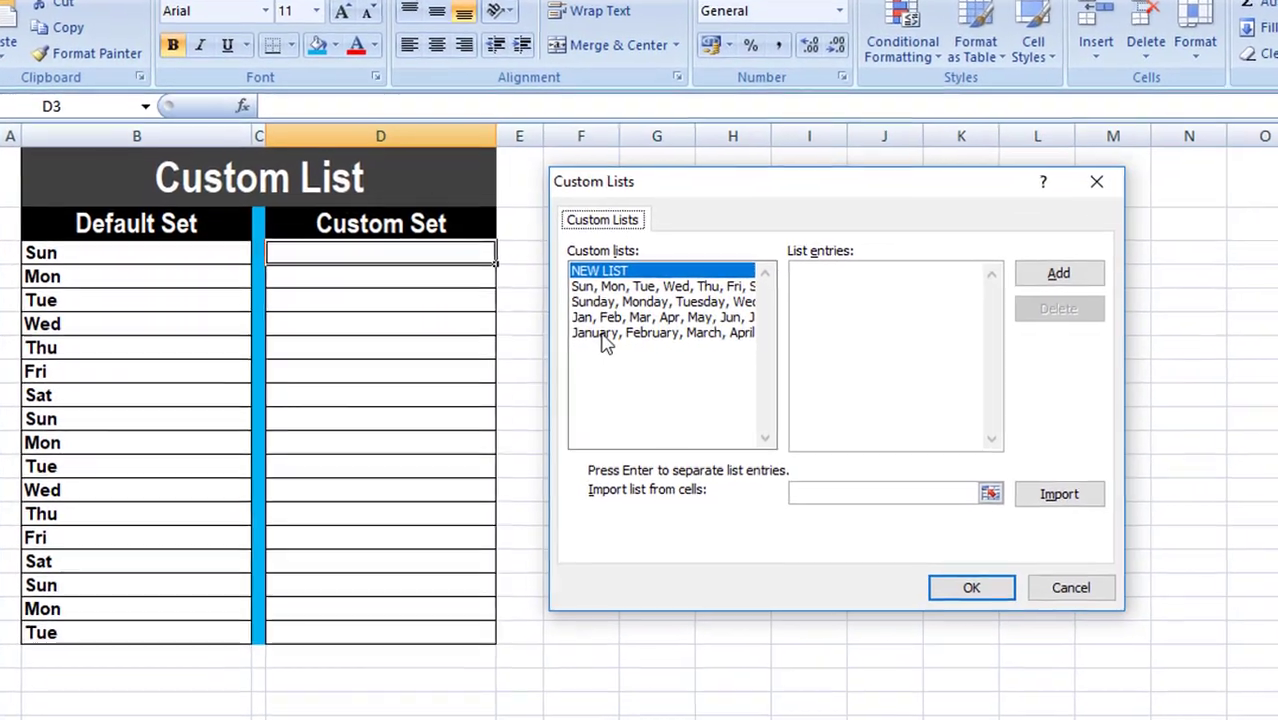
left_click(548, 339)
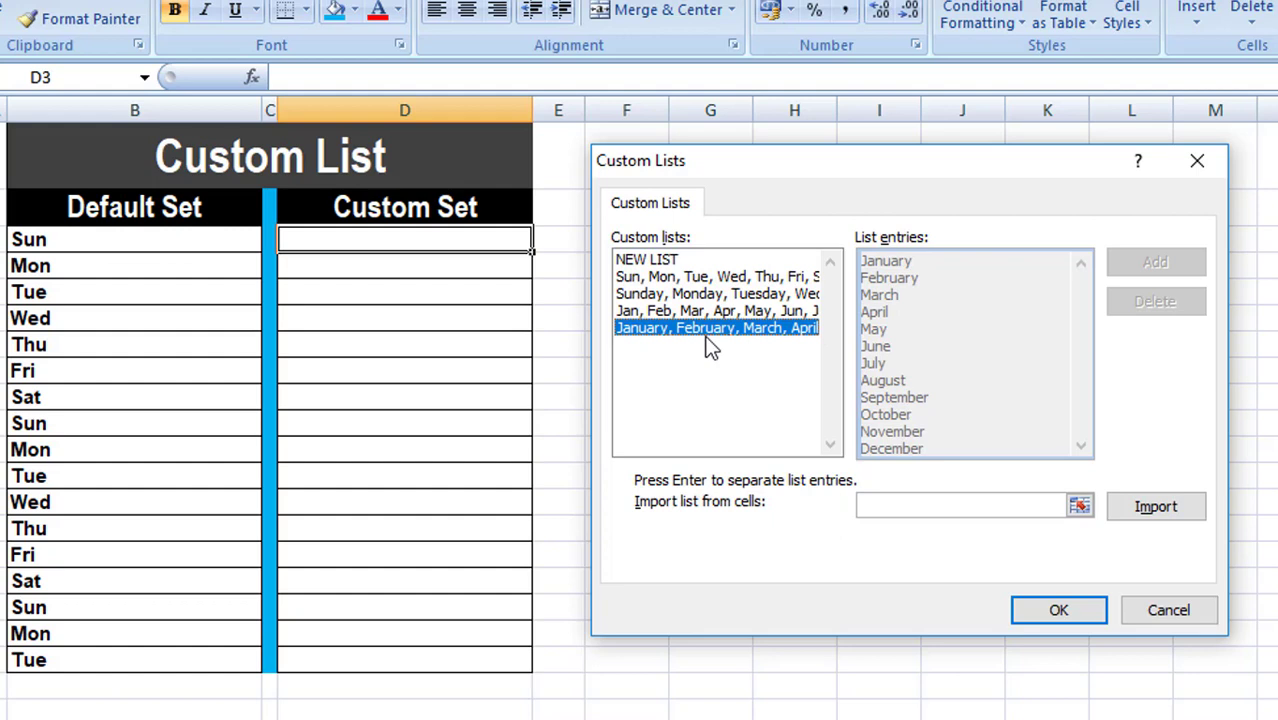
left_click(668, 264)
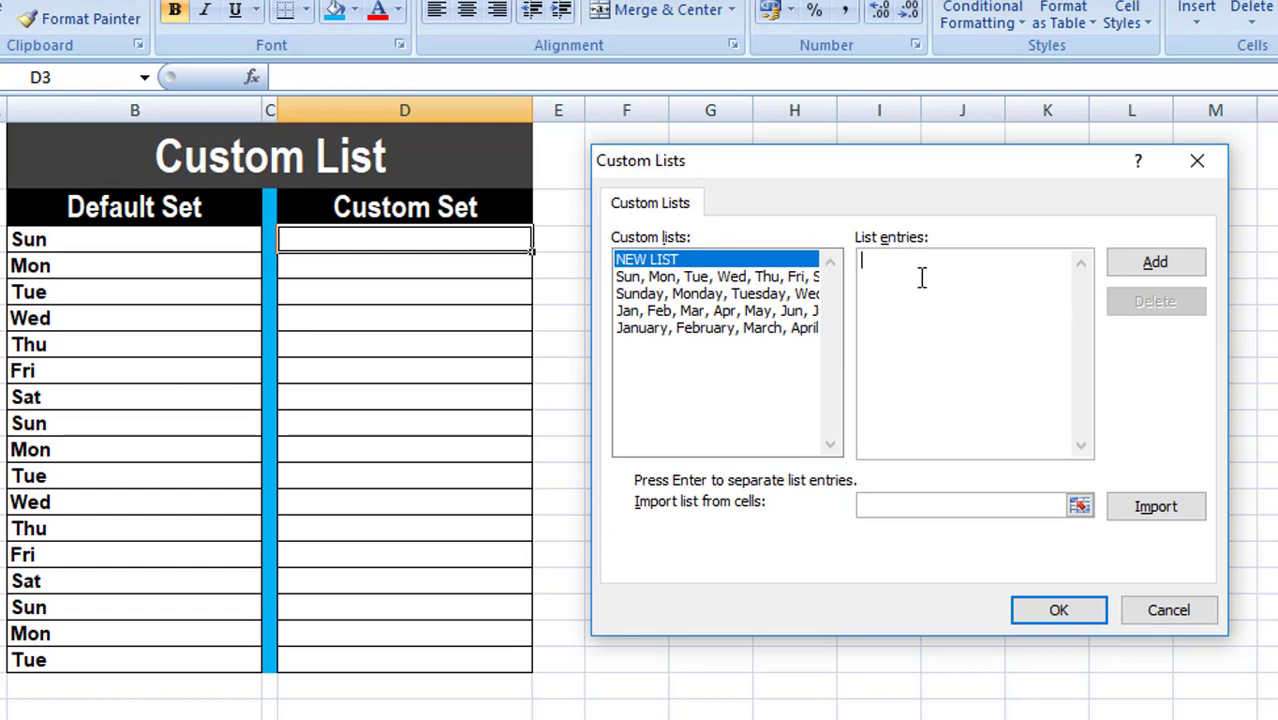
Step: Enter Managing Director, Additional Managing Director and the pasted remaining titles as list entries, then Add
type("Manag")
type("ing Director")
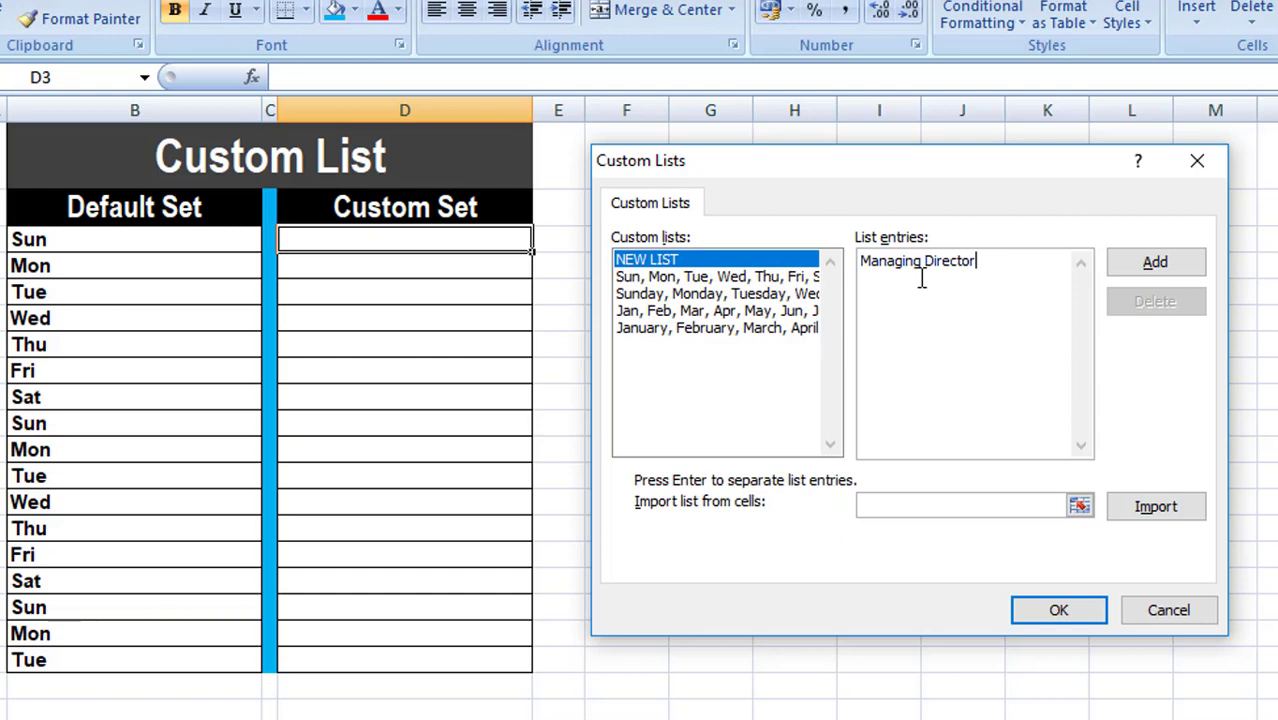
type(",")
type("Additi")
type("onal Manag")
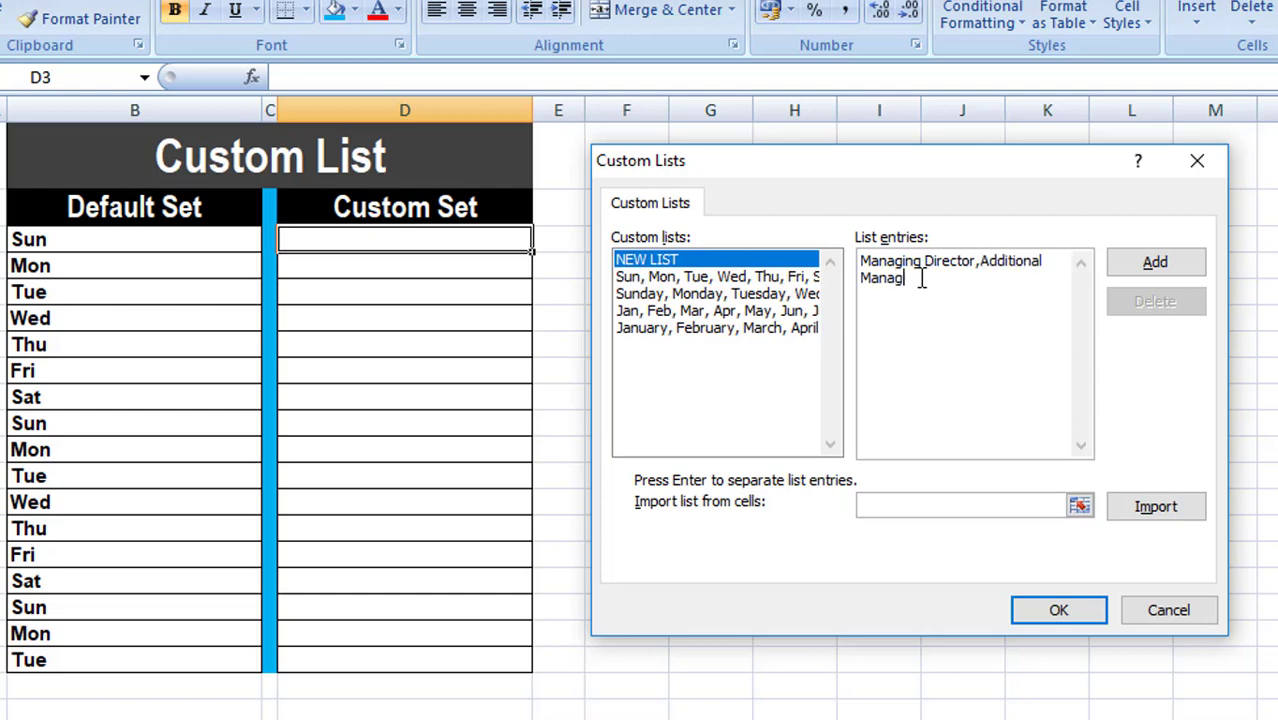
type("ing Directo")
type("r")
type(",")
key("ctrl+v")
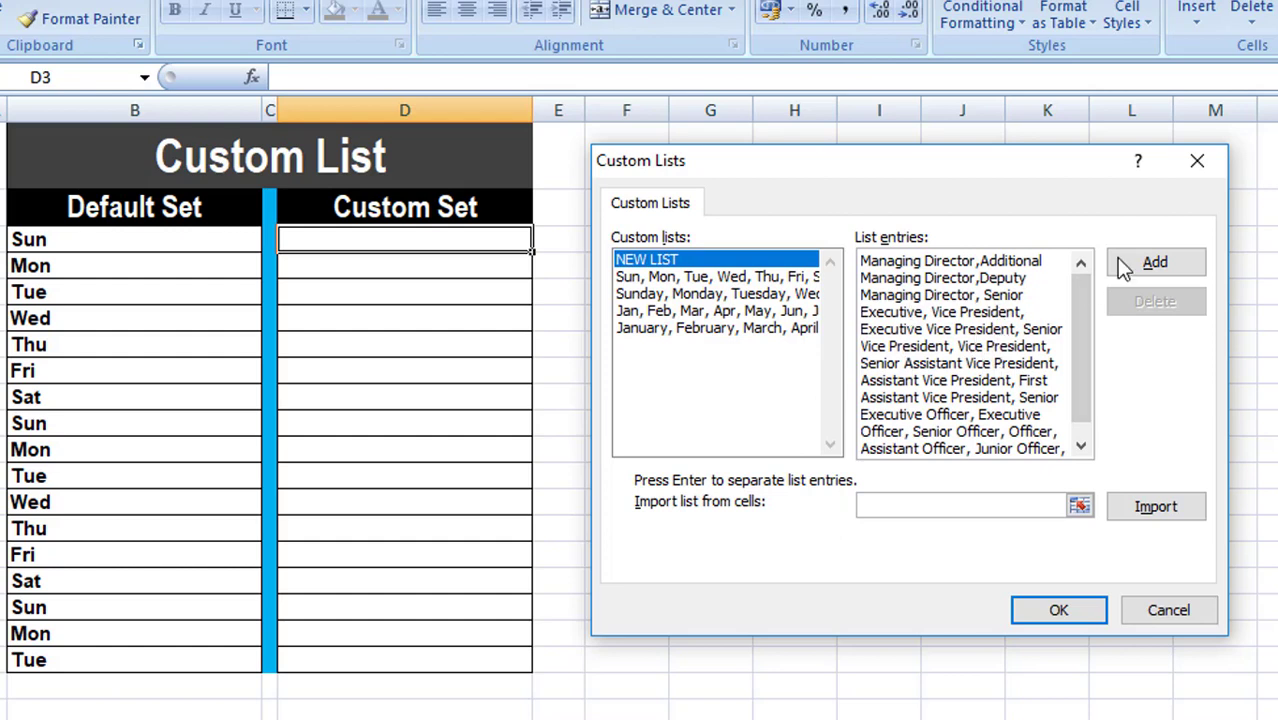
left_click(1163, 263)
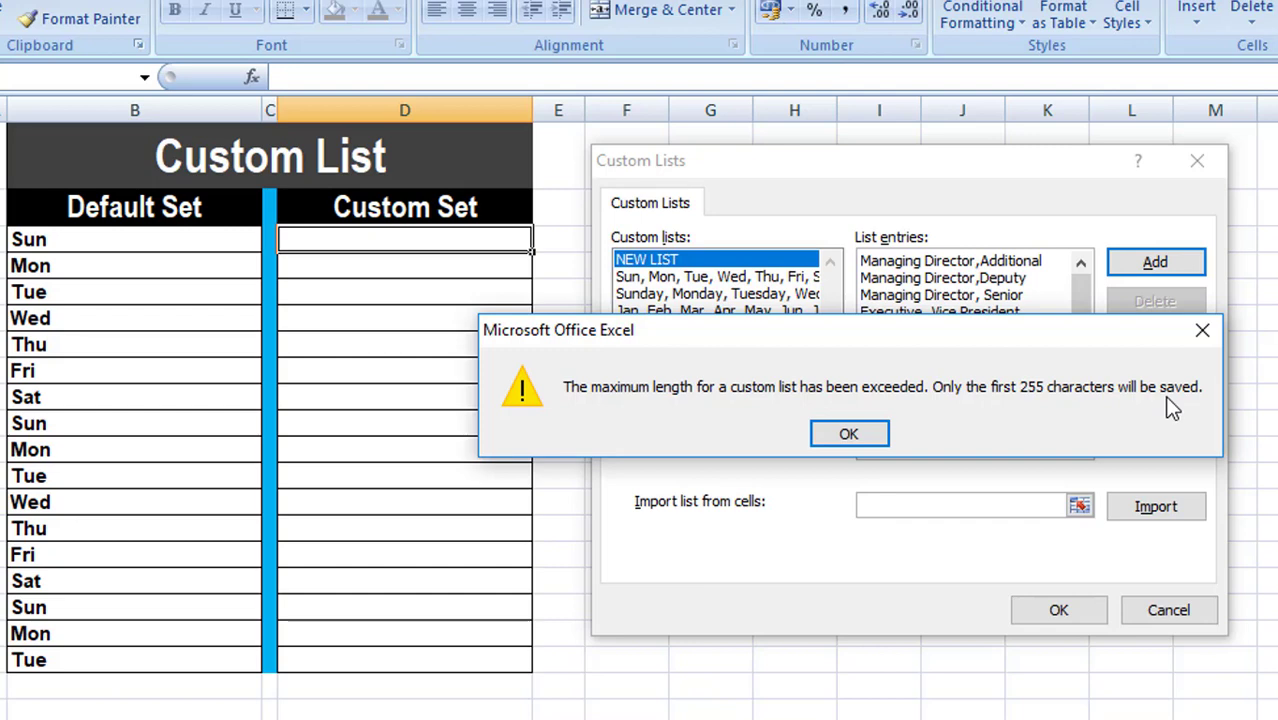
Step: Accept the 255-character warning so the truncated job-title list is saved
left_click(867, 433)
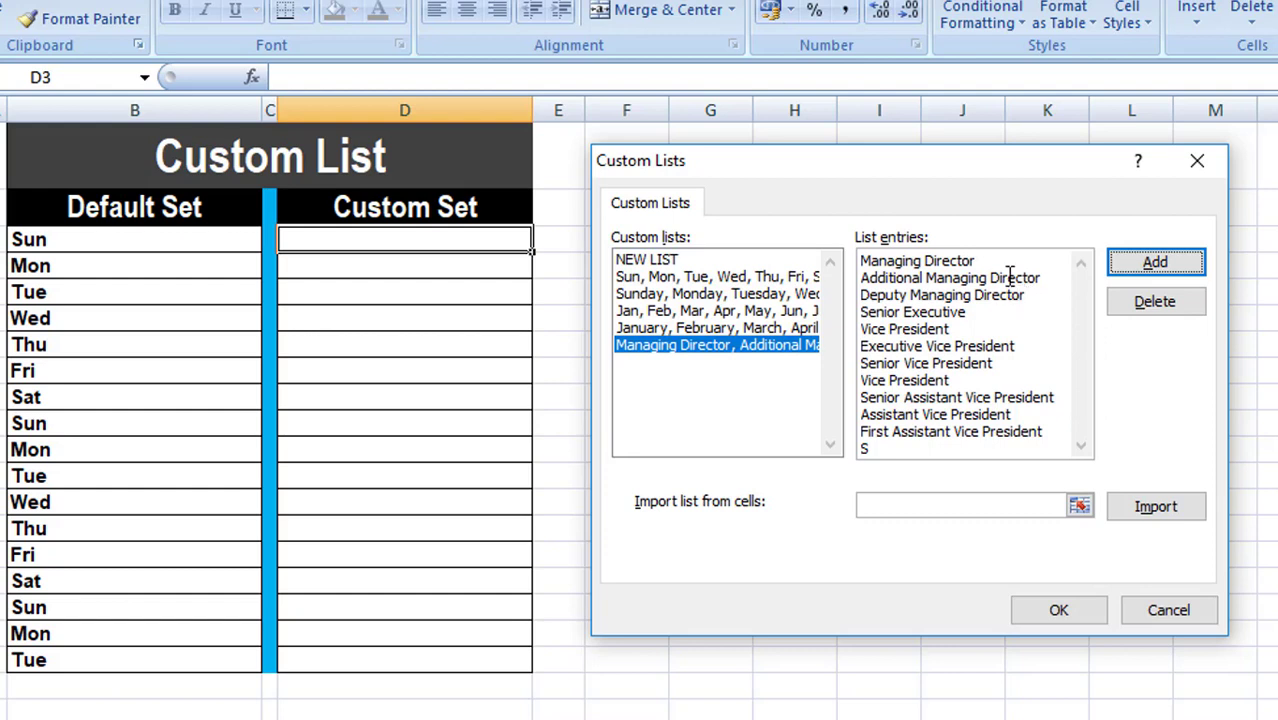
Step: Confirm the Custom Lists and Excel Options dialogs with OK to return to the sheet
left_click(1005, 262)
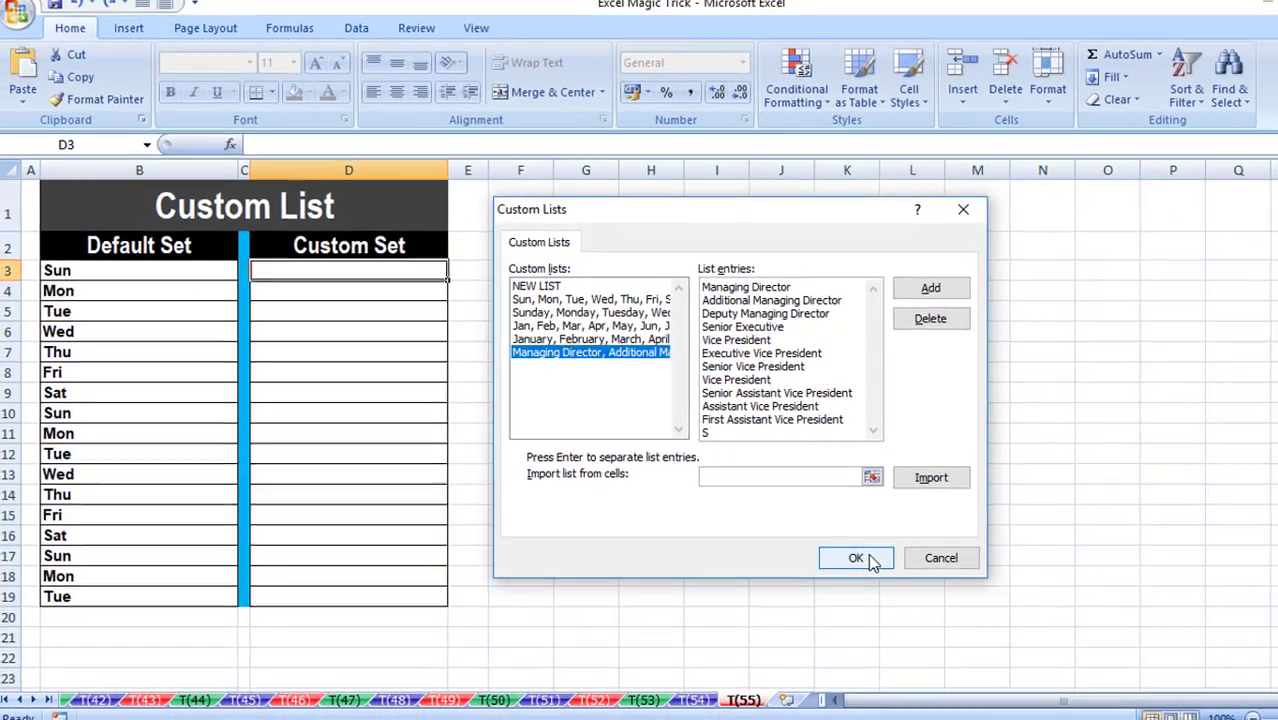
left_click(900, 566)
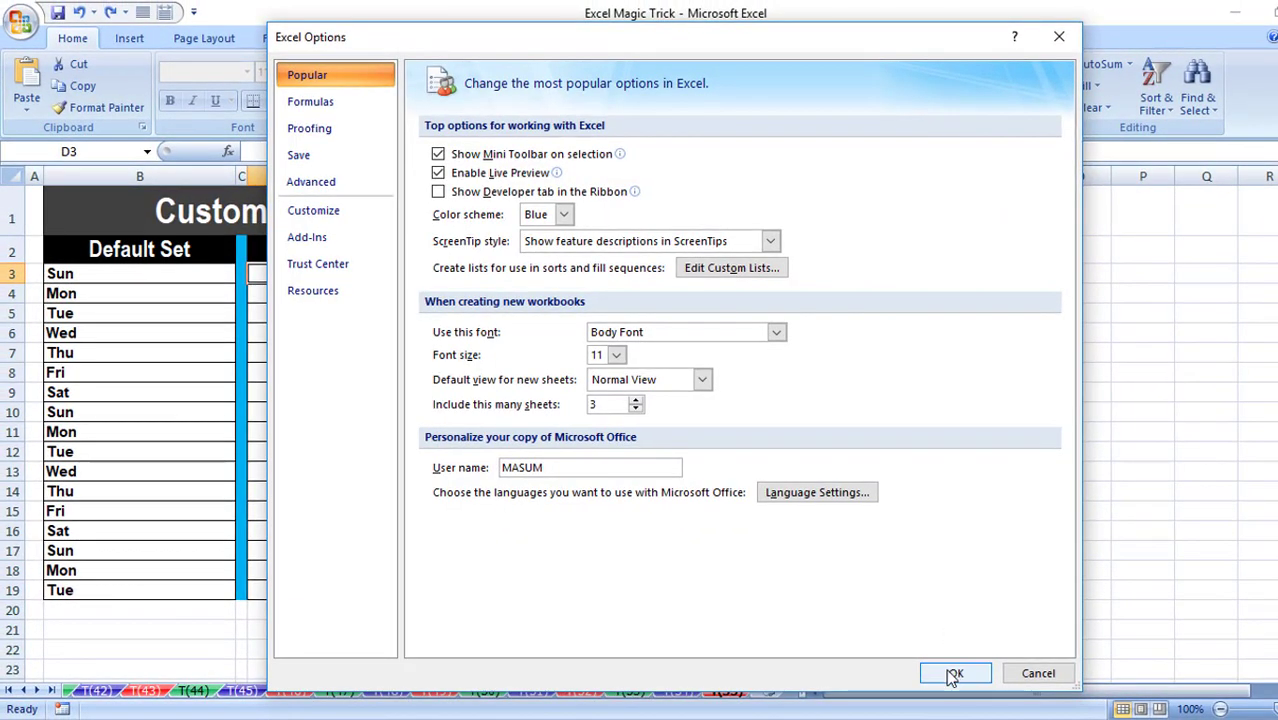
left_click(955, 670)
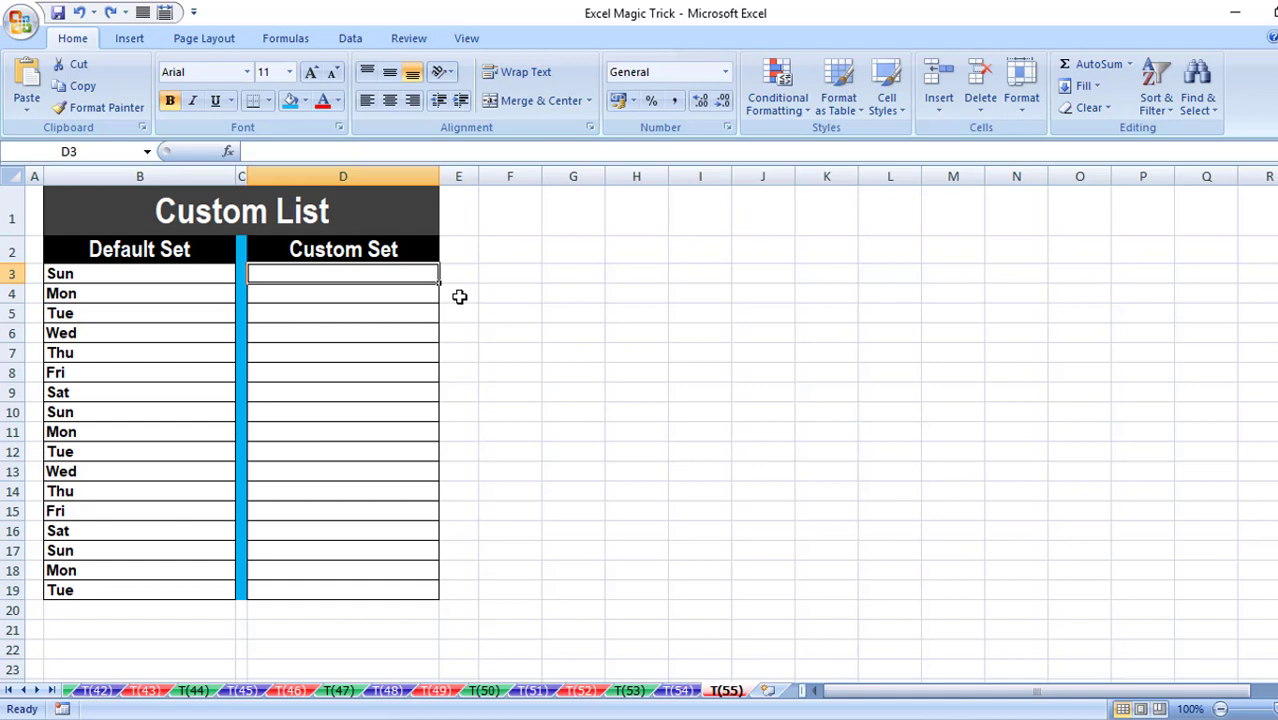
Step: Type Managing Director in D3 and fill the job-title list down to D19
type("Managin")
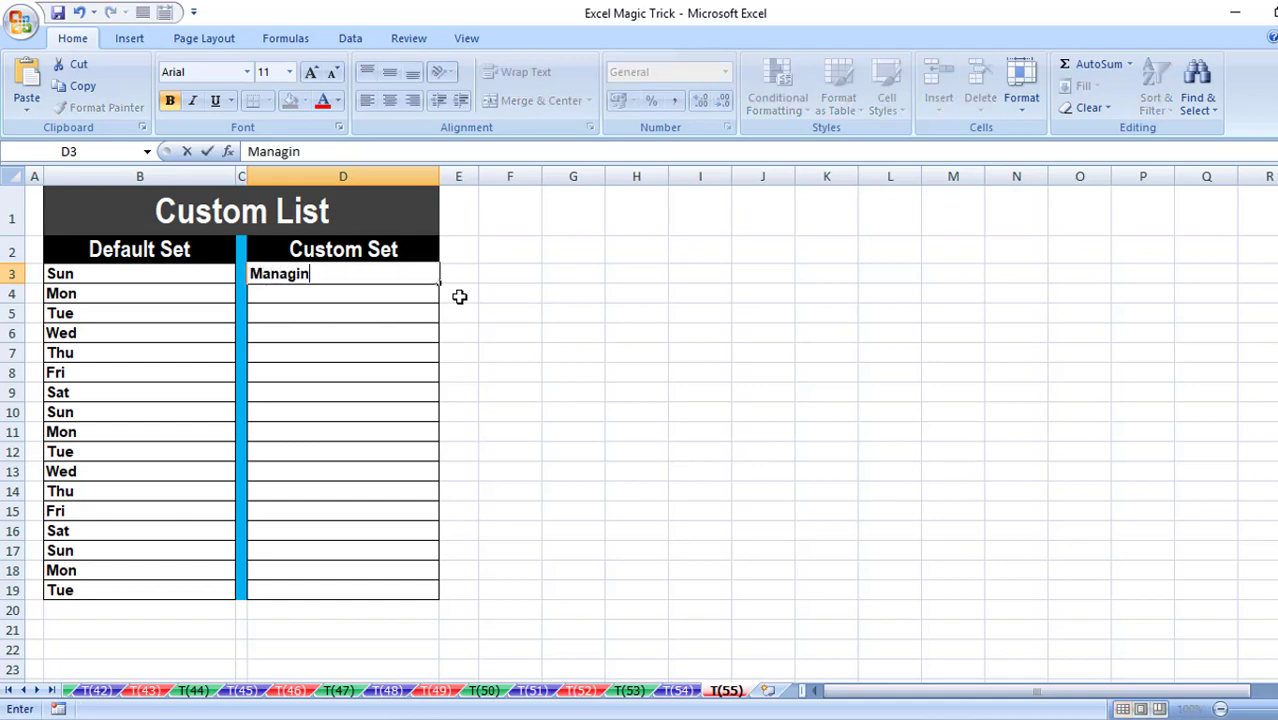
type("g Director")
key("Return")
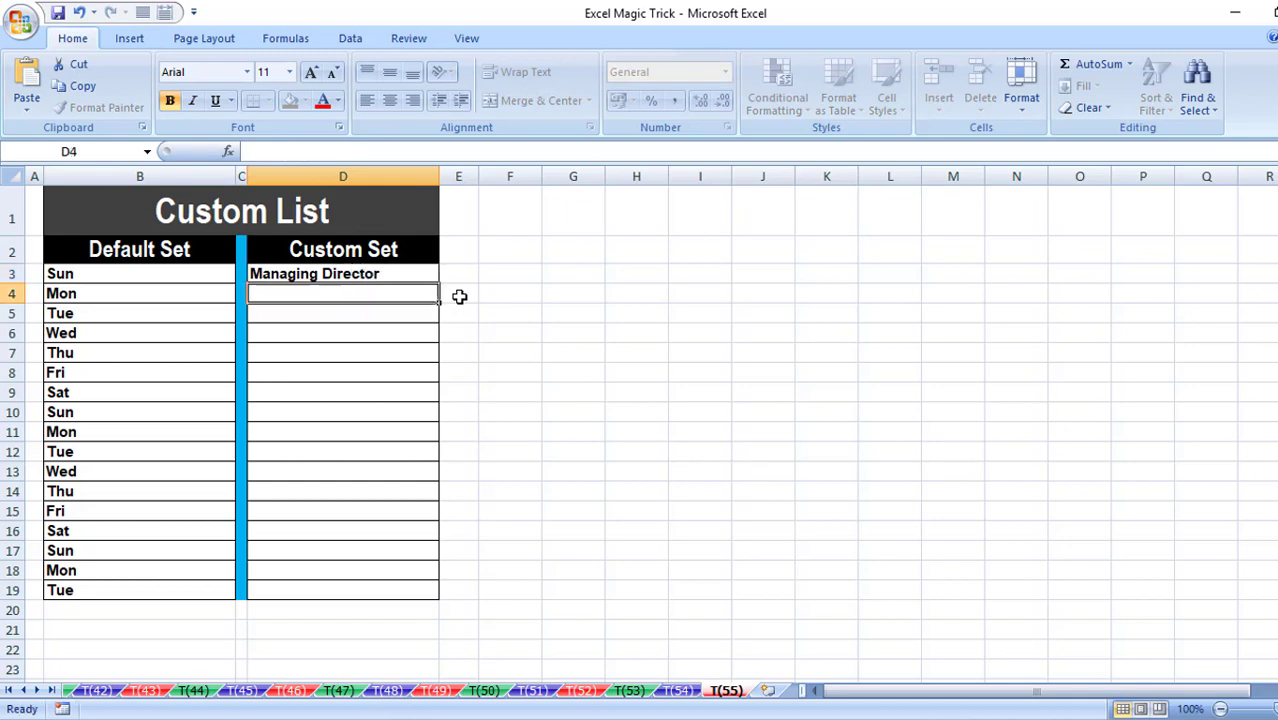
key("Up")
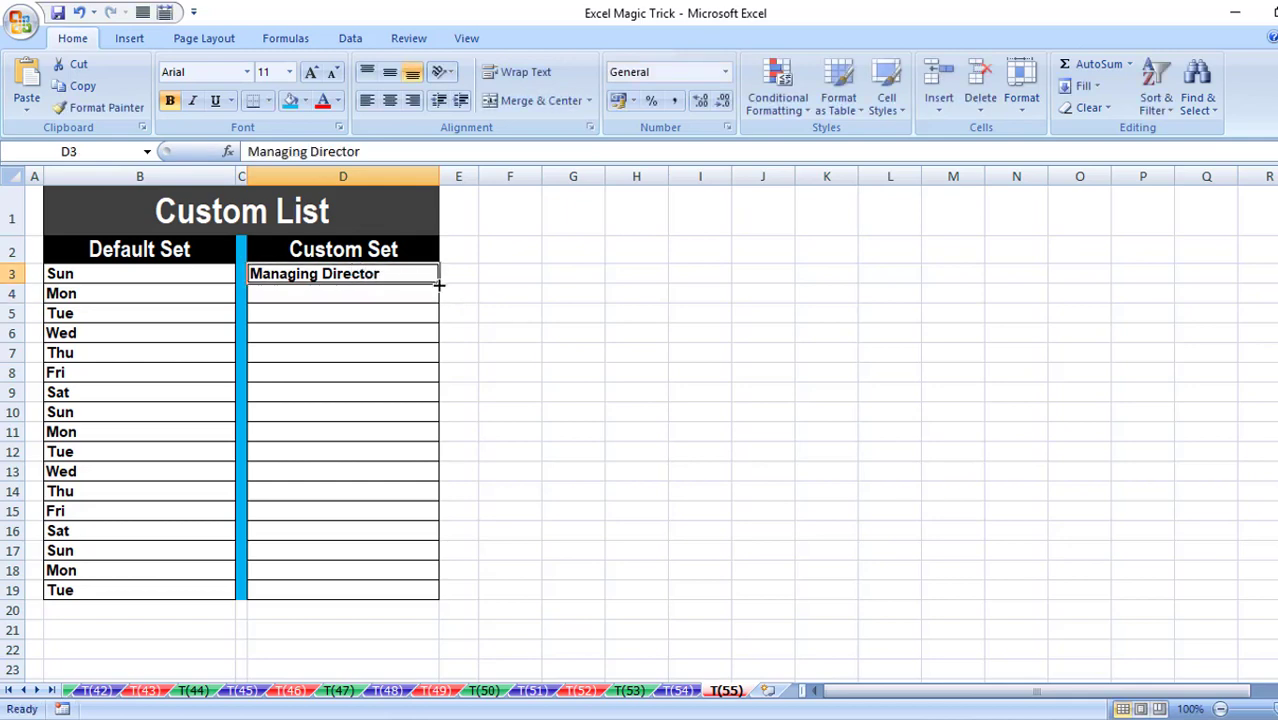
left_click_drag(438, 282, 446, 598)
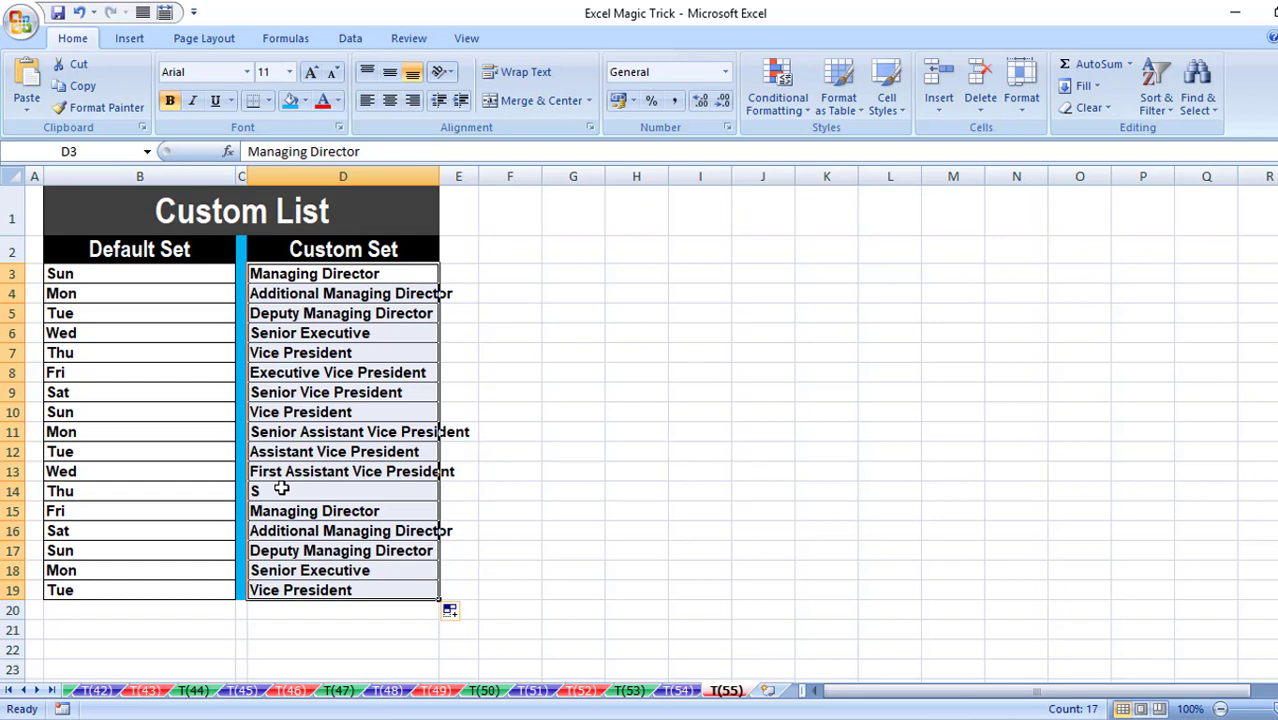
Step: Undo twice to clear the filled job titles and Managing Director from column D
key("ctrl+z")
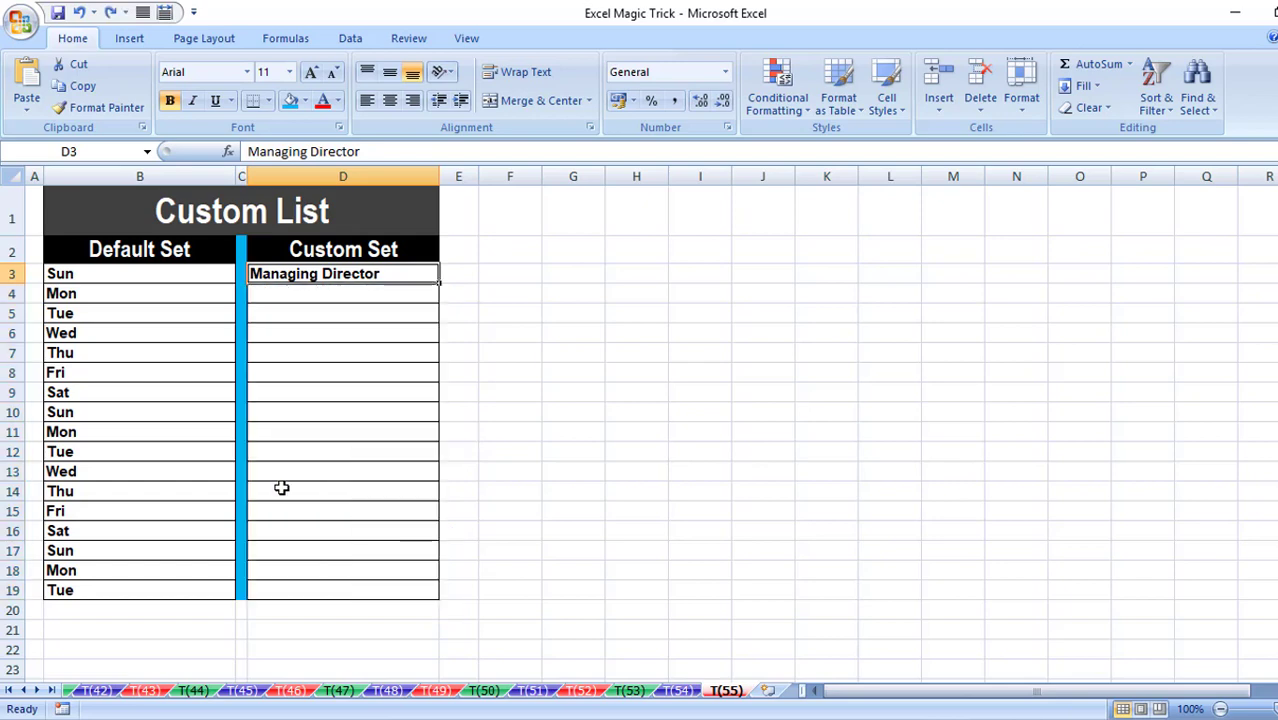
key("ctrl+z")
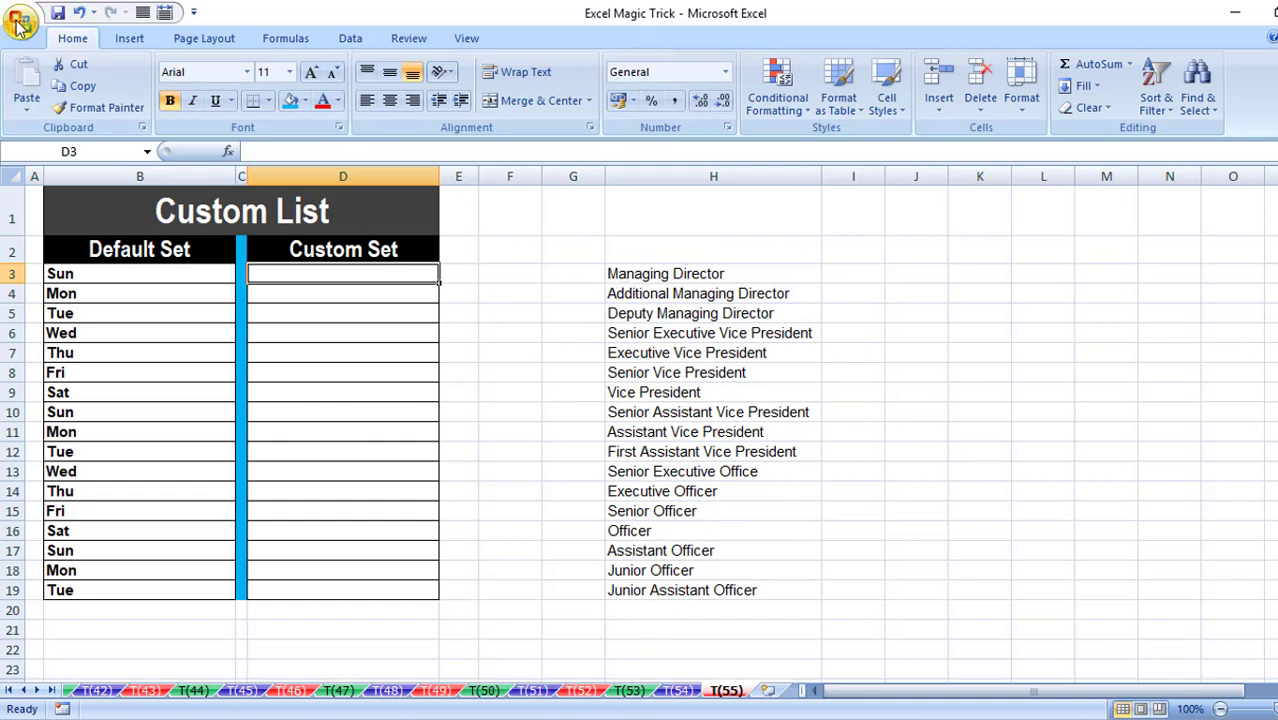
Step: Open the Custom Lists dialog from Excel Options' Popular settings
left_click(21, 22)
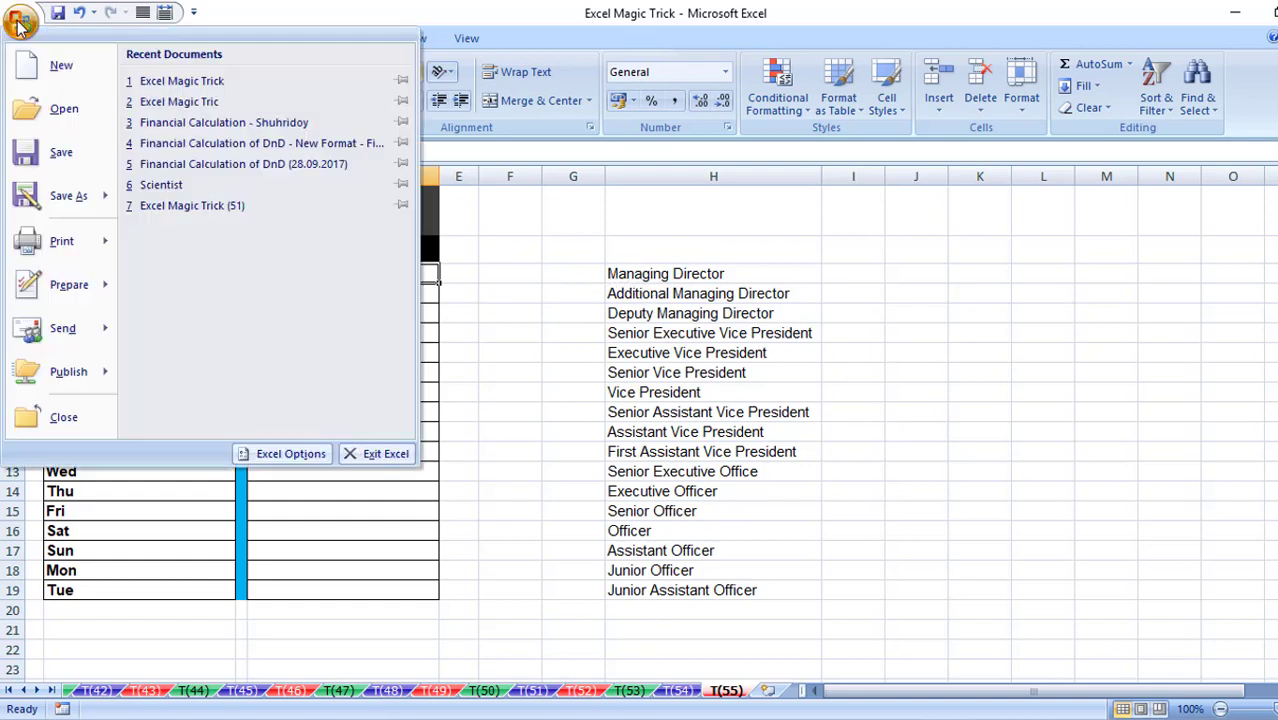
left_click(304, 457)
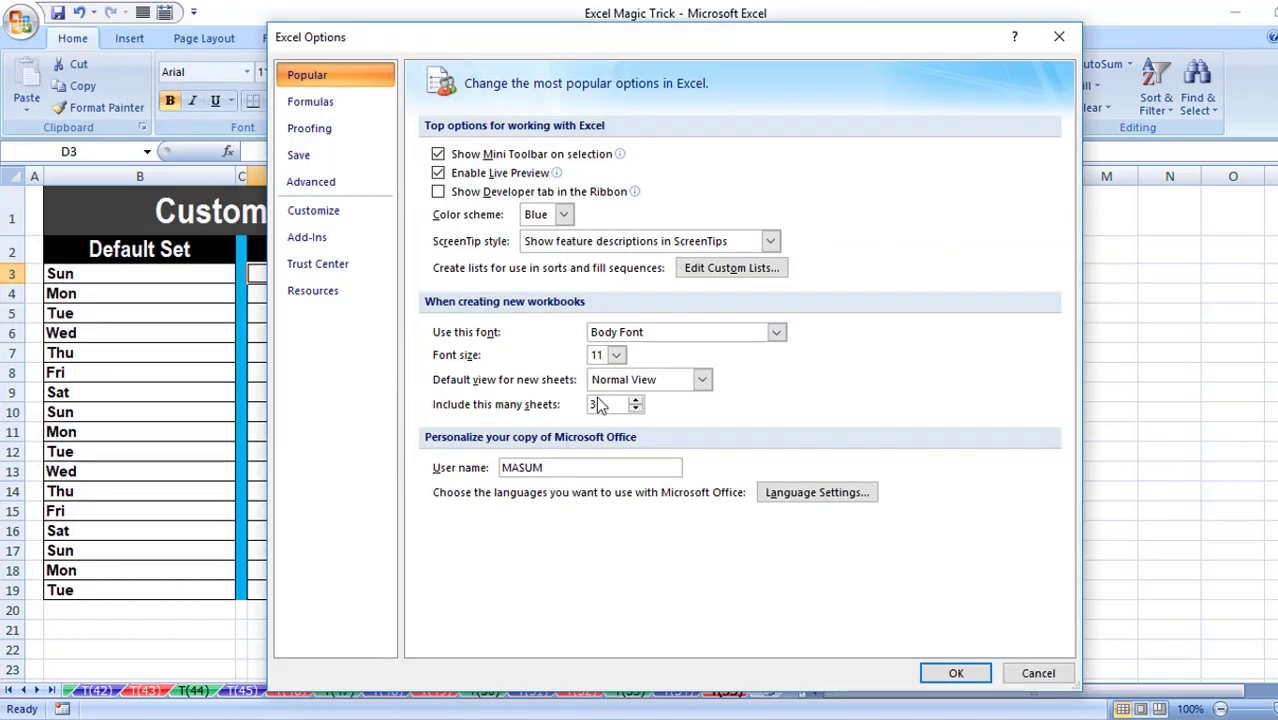
left_click(740, 269)
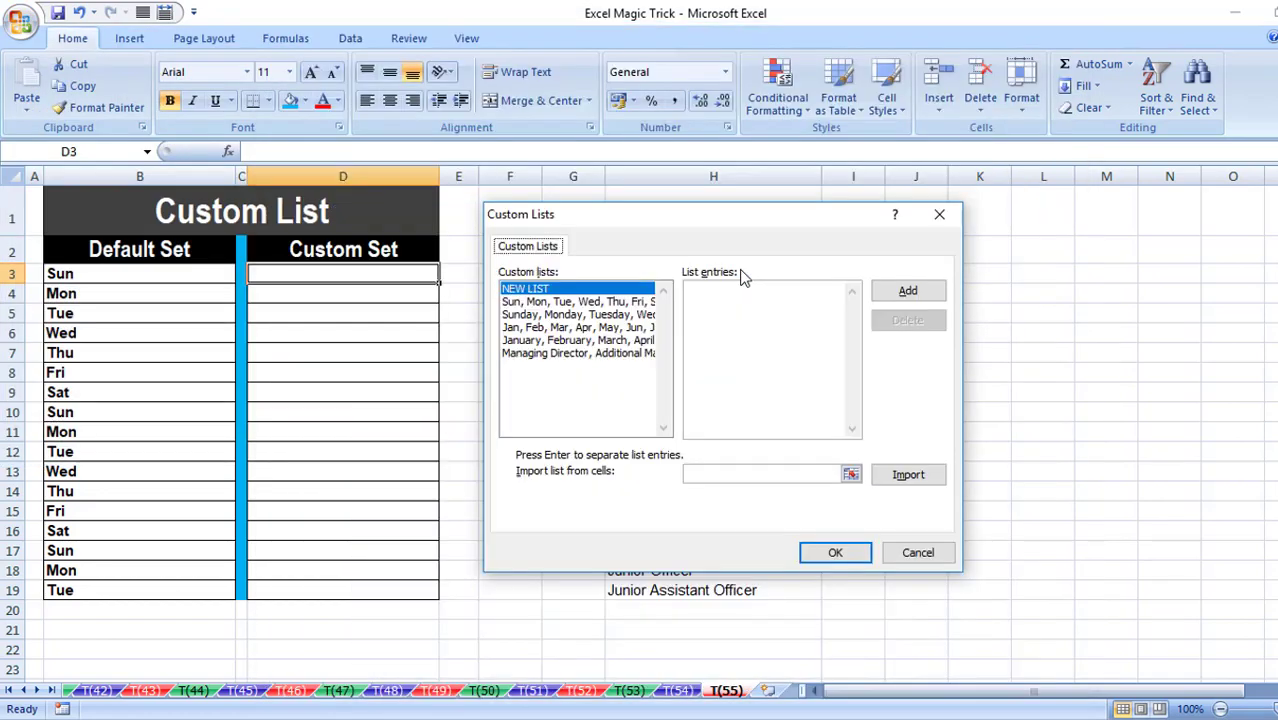
Step: Delete the truncated Managing Director job-title custom list, confirming the deletion
left_click(561, 355)
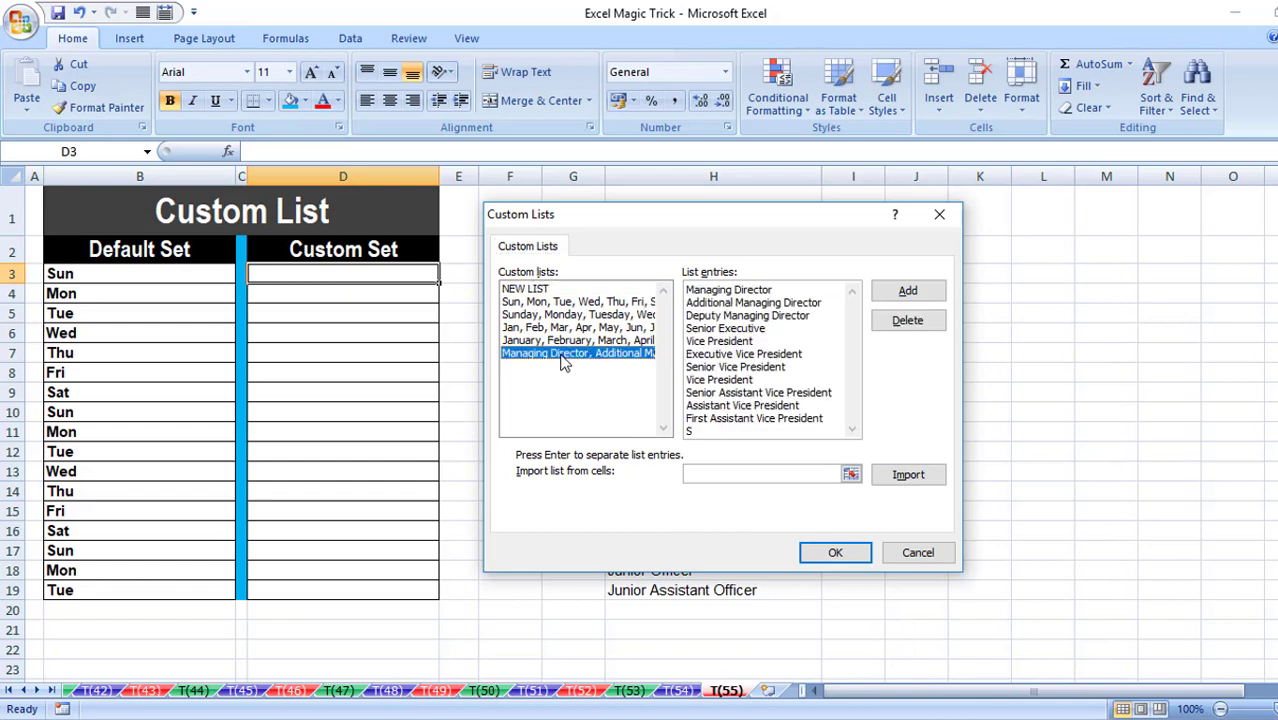
left_click(917, 328)
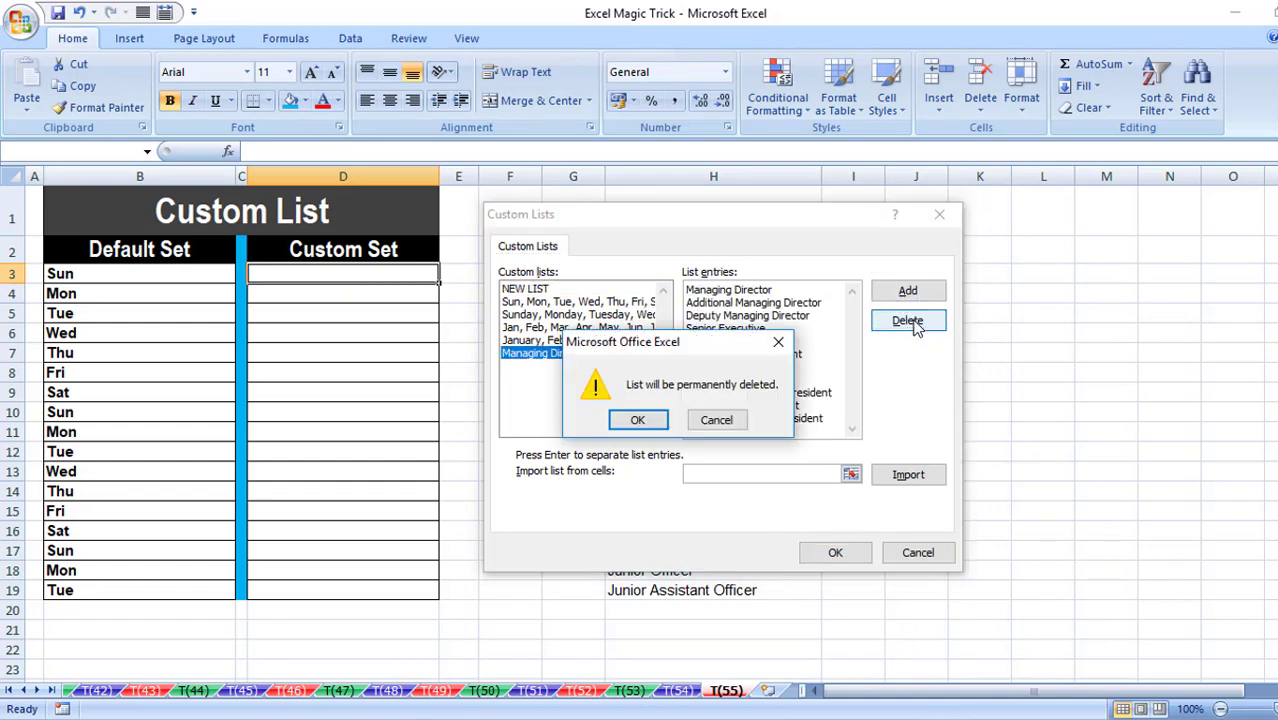
left_click(632, 421)
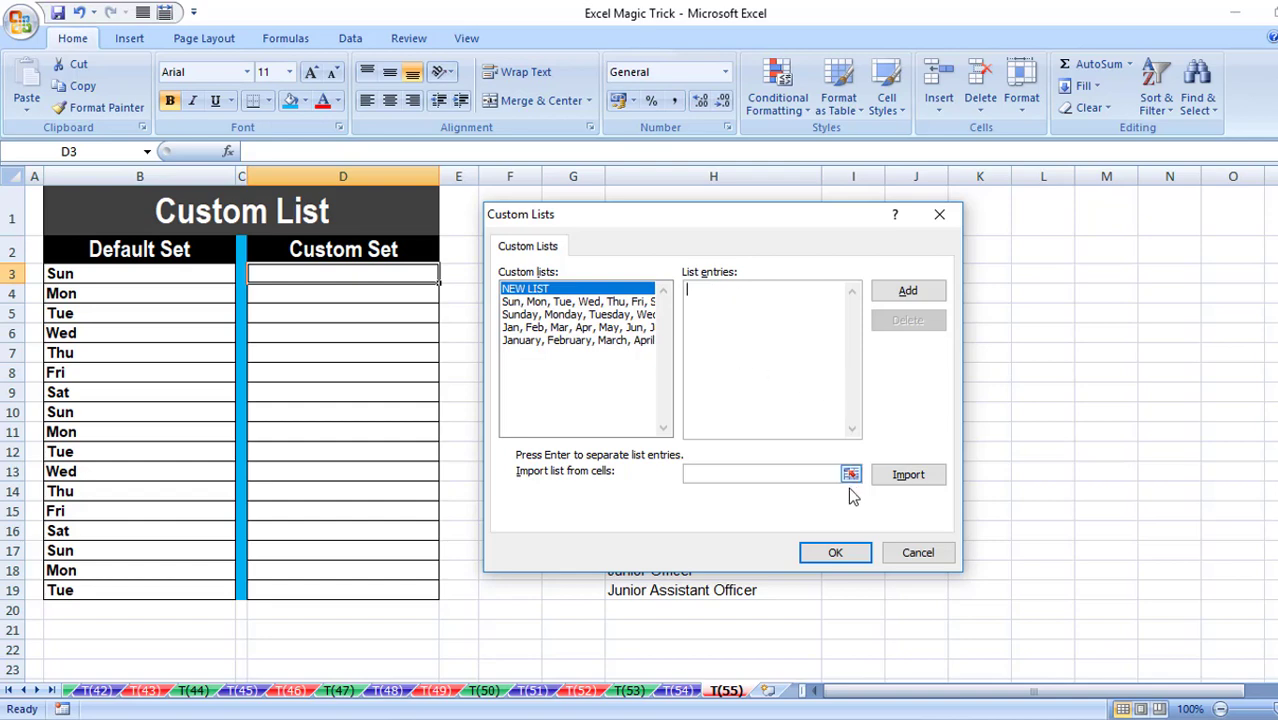
Step: Import the job titles in H3:H19 as a new custom list and close Excel Options
left_click(809, 472)
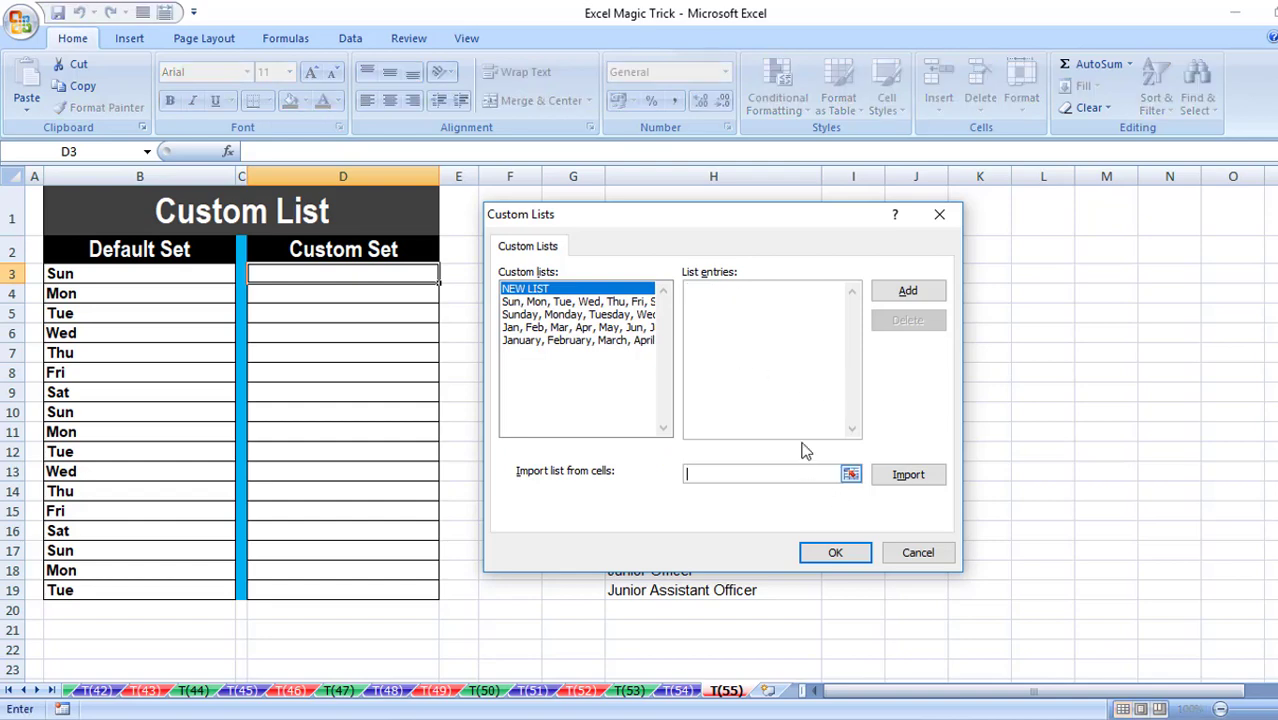
left_click(850, 474)
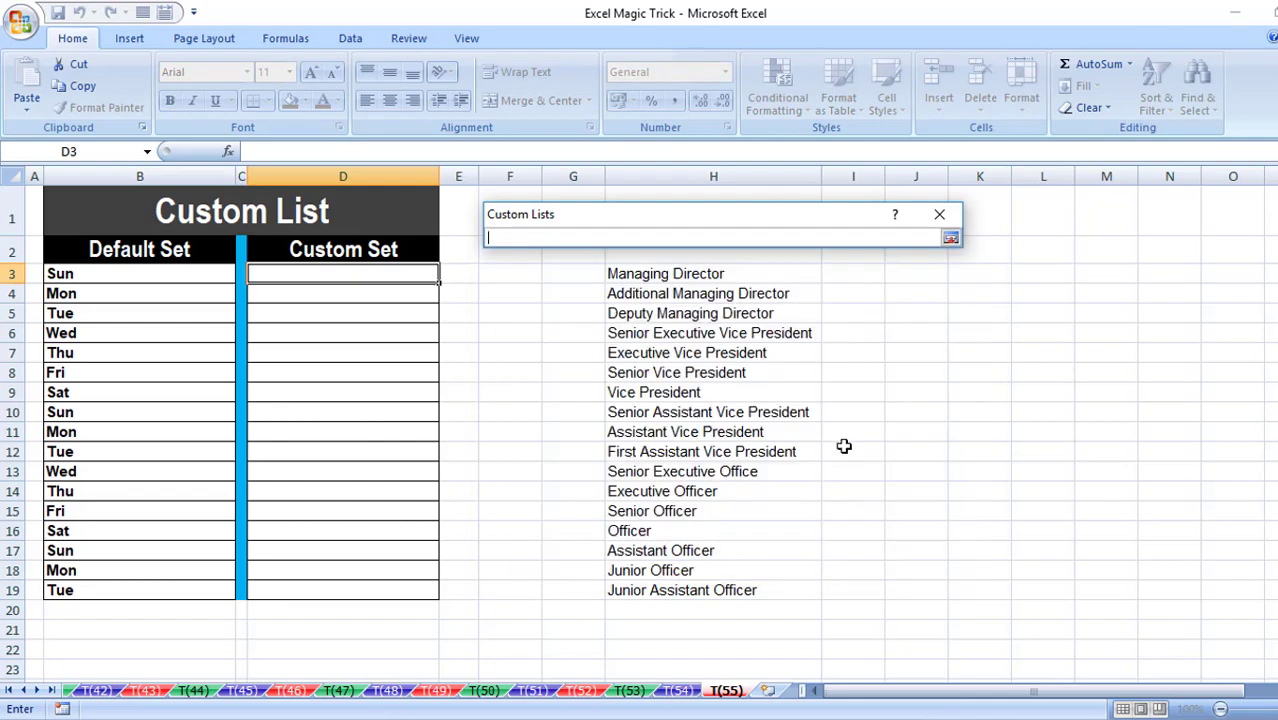
left_click(632, 277)
left_click_drag(632, 277, 659, 590)
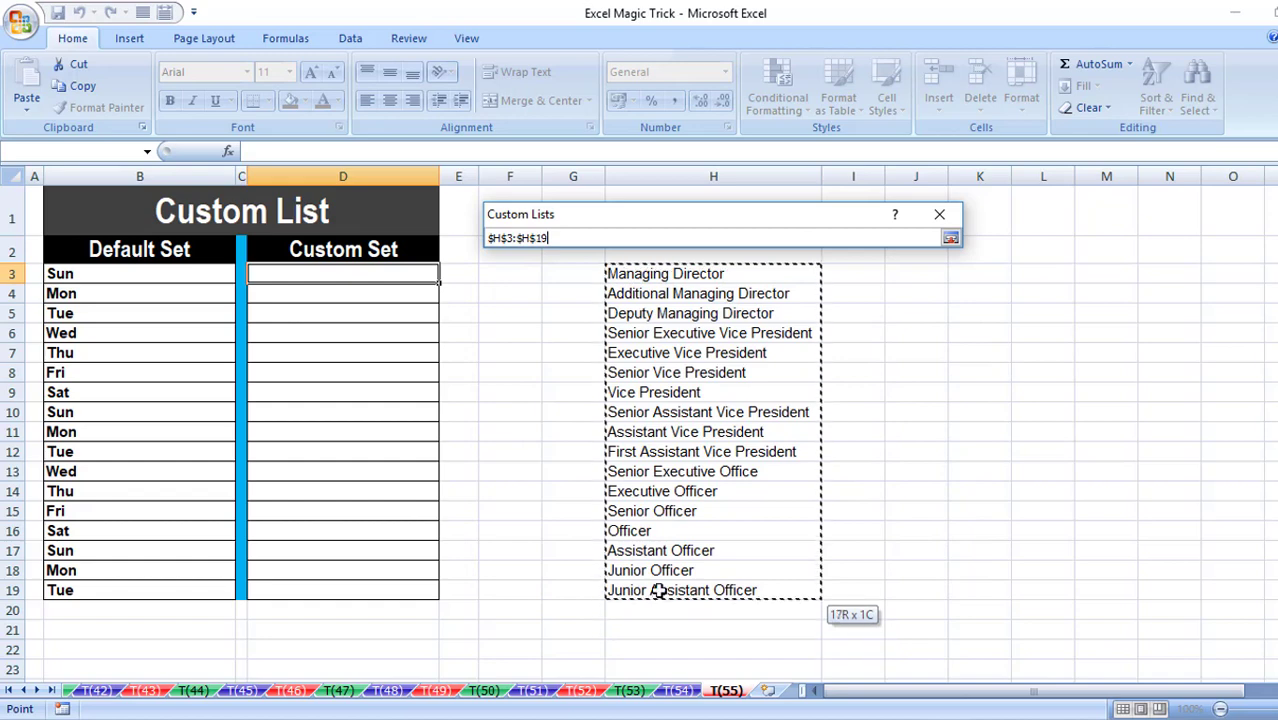
left_click(951, 241)
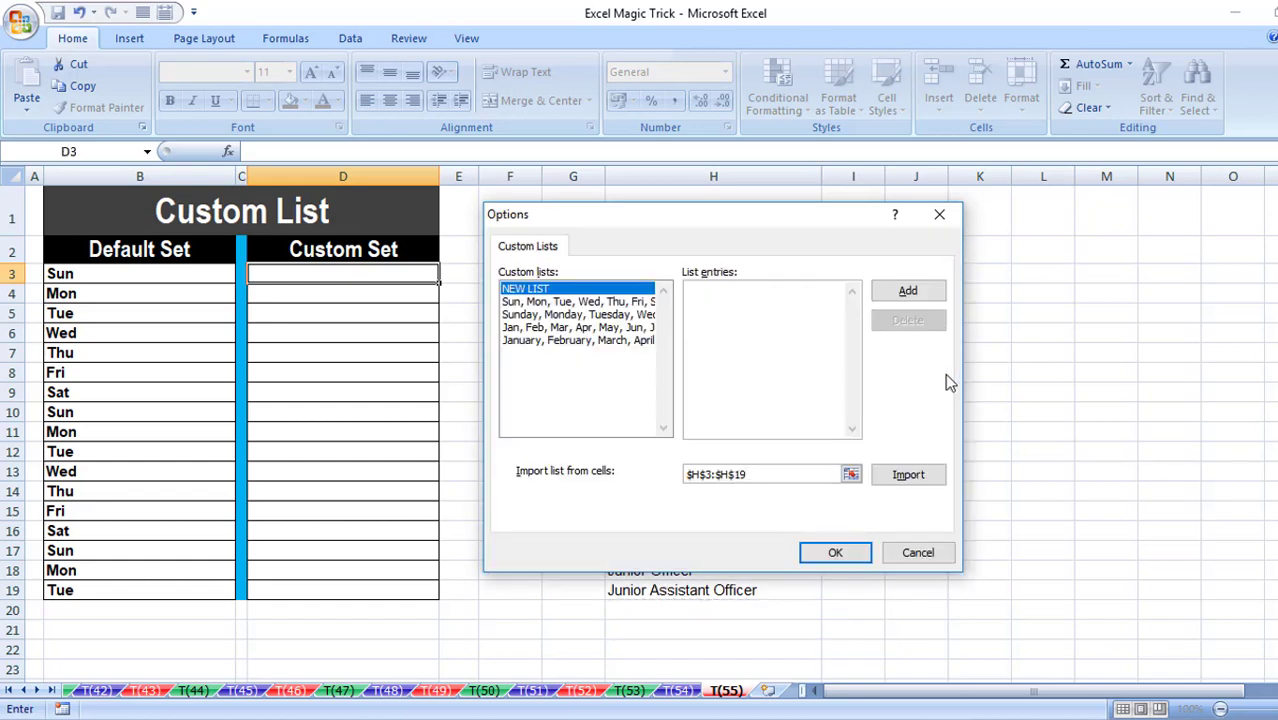
left_click(905, 479)
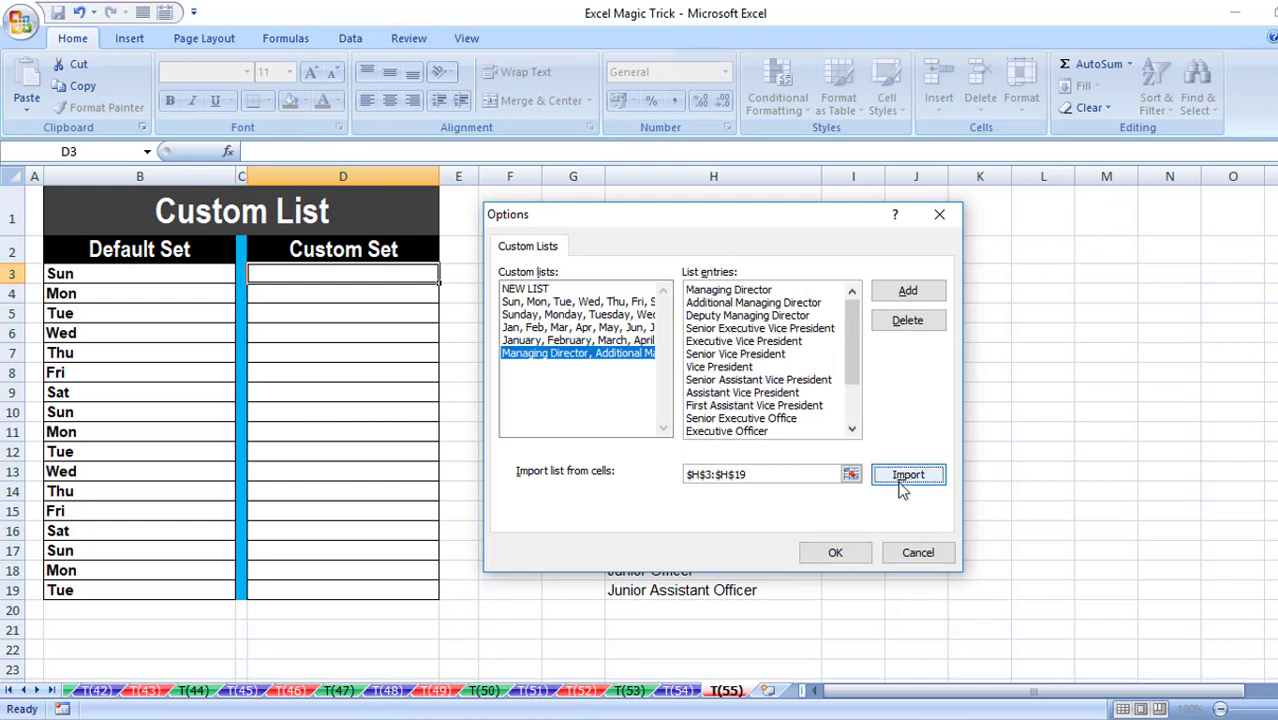
left_click(840, 553)
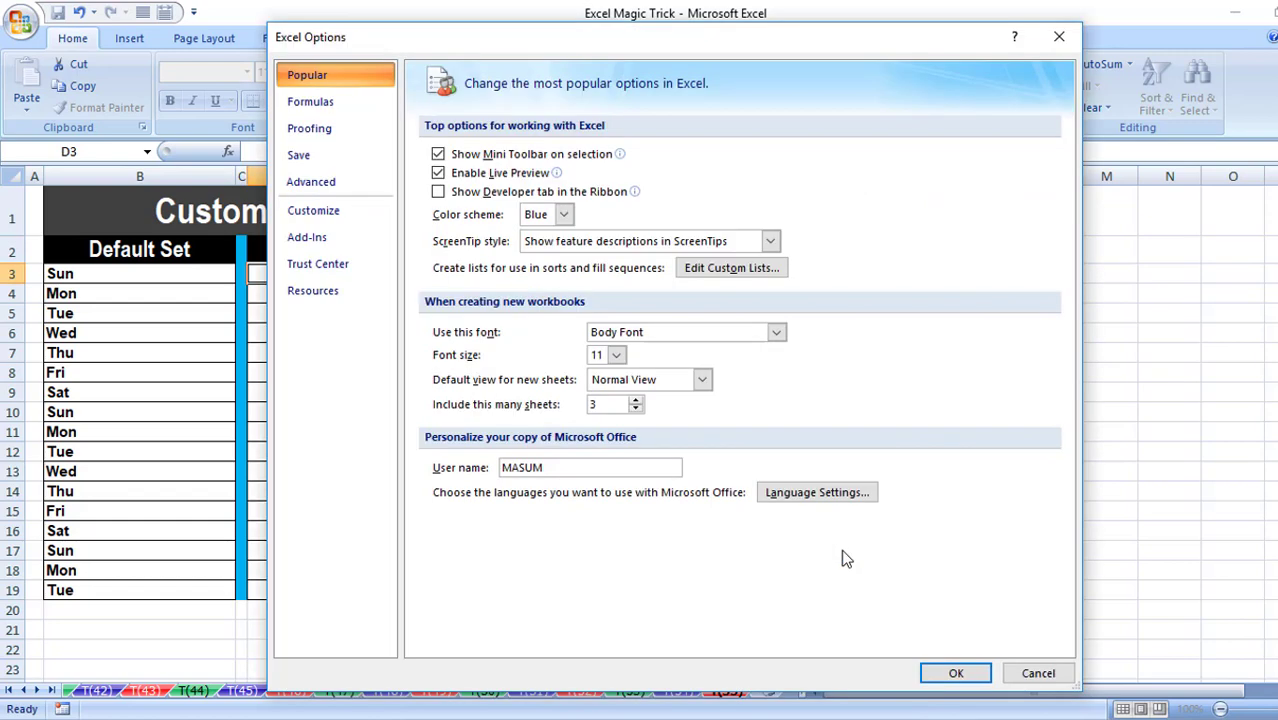
left_click(957, 676)
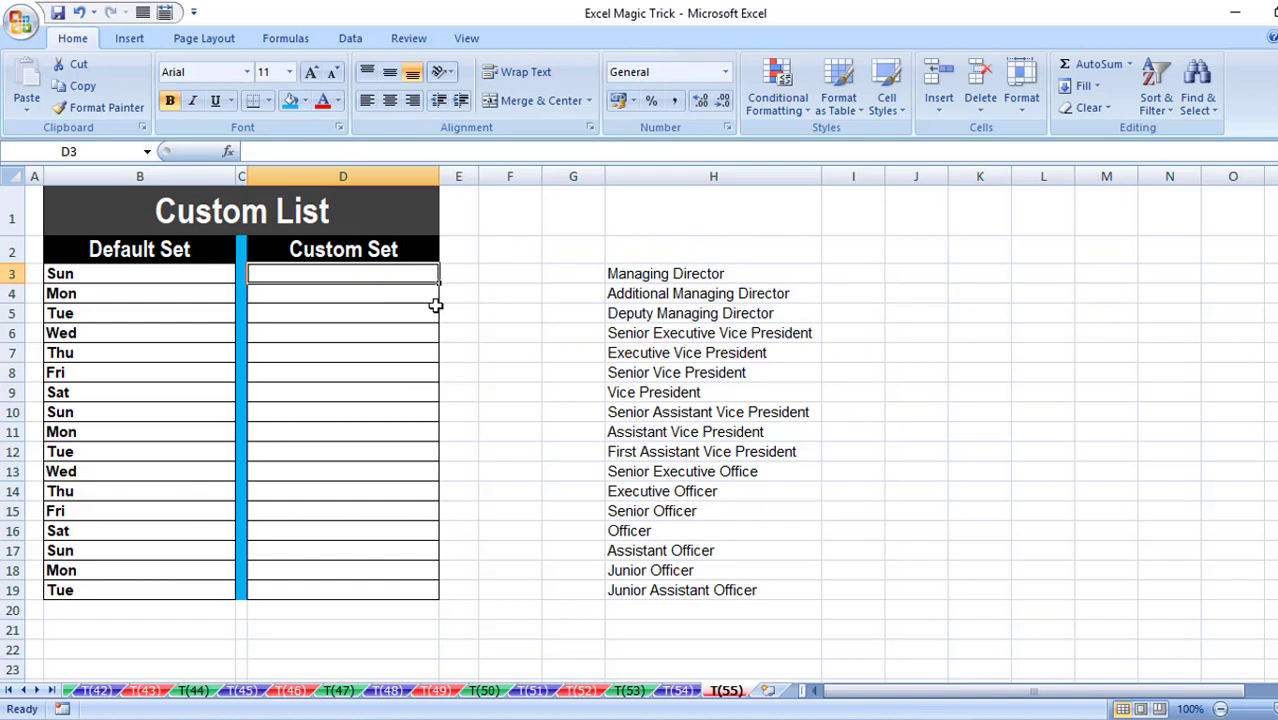
Step: Enter Managing Director in D3 and fill the job-title series down to D19
type("Managing D")
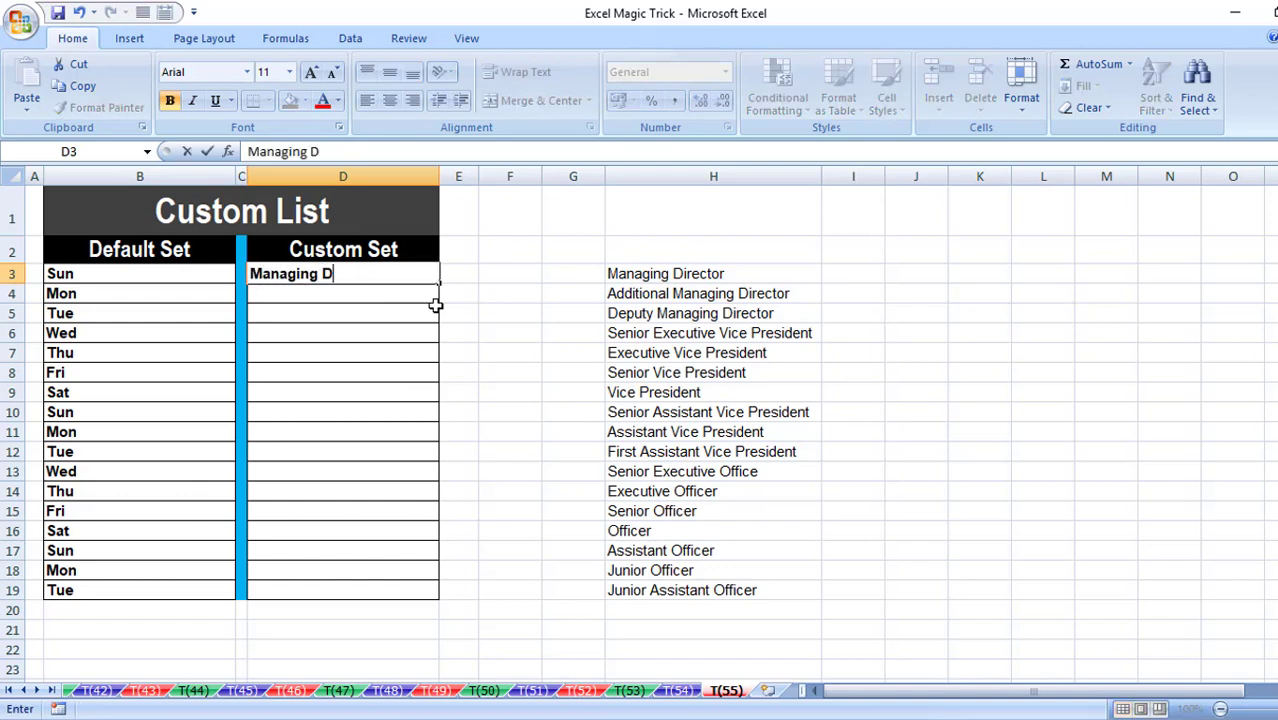
type("irector")
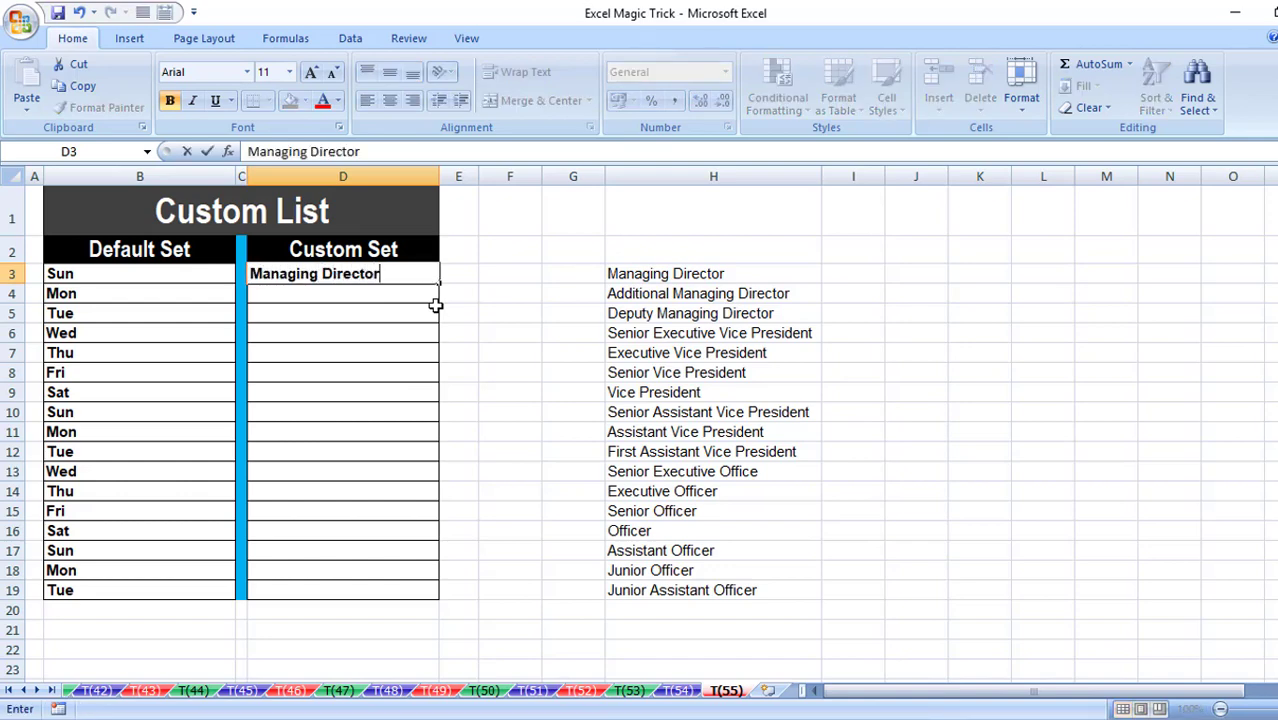
key("Return")
key("Up")
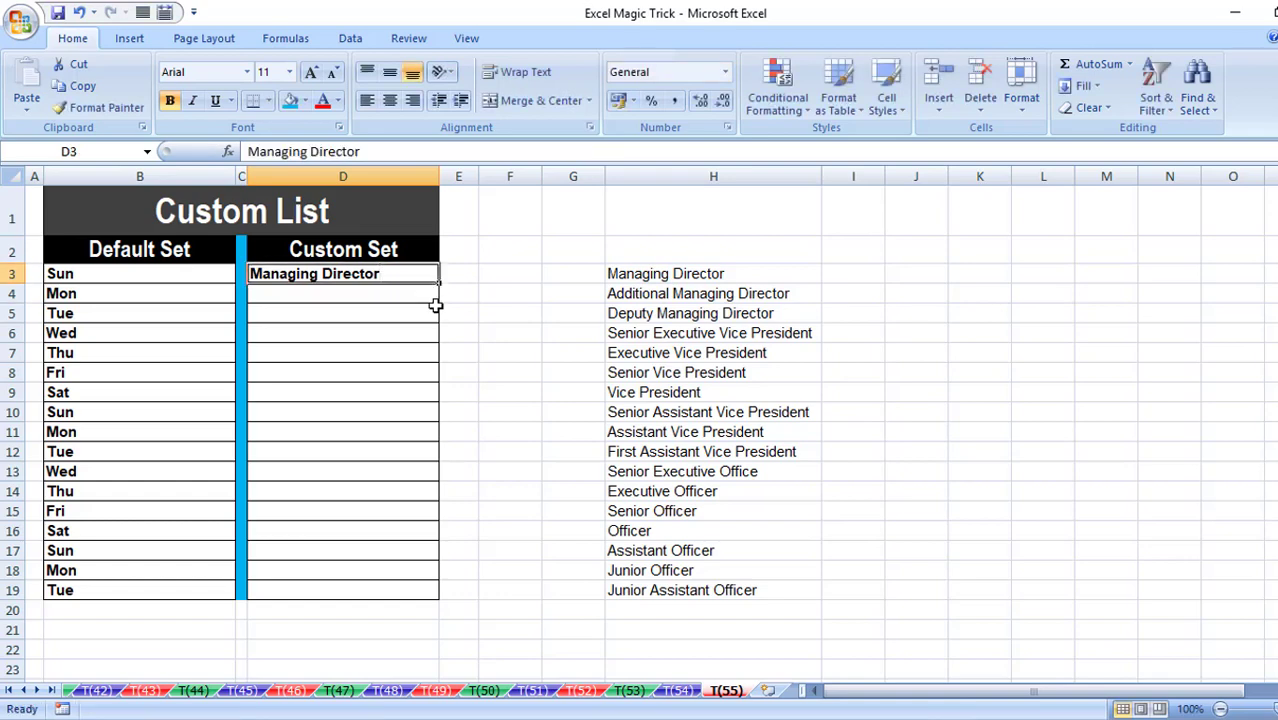
mouse_move(439, 286)
left_mouse_down()
mouse_move(441, 613)
mouse_move(442, 600)
left_mouse_up()
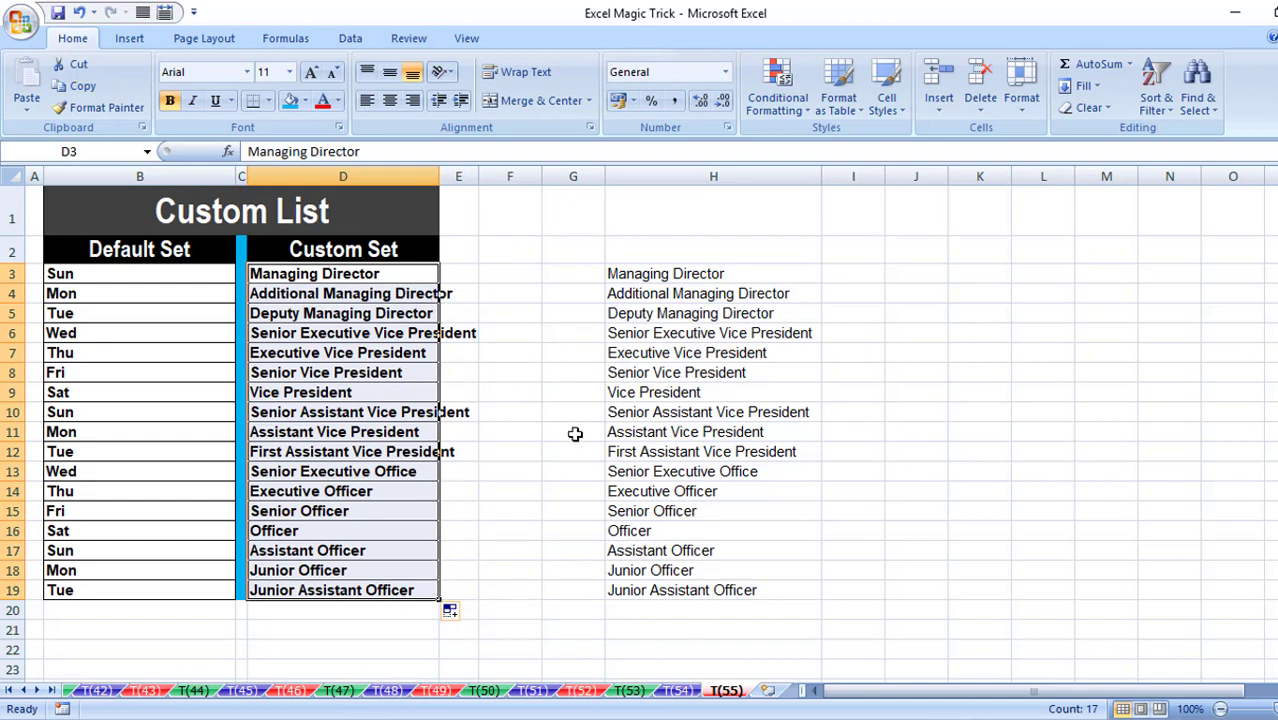
left_click(630, 278)
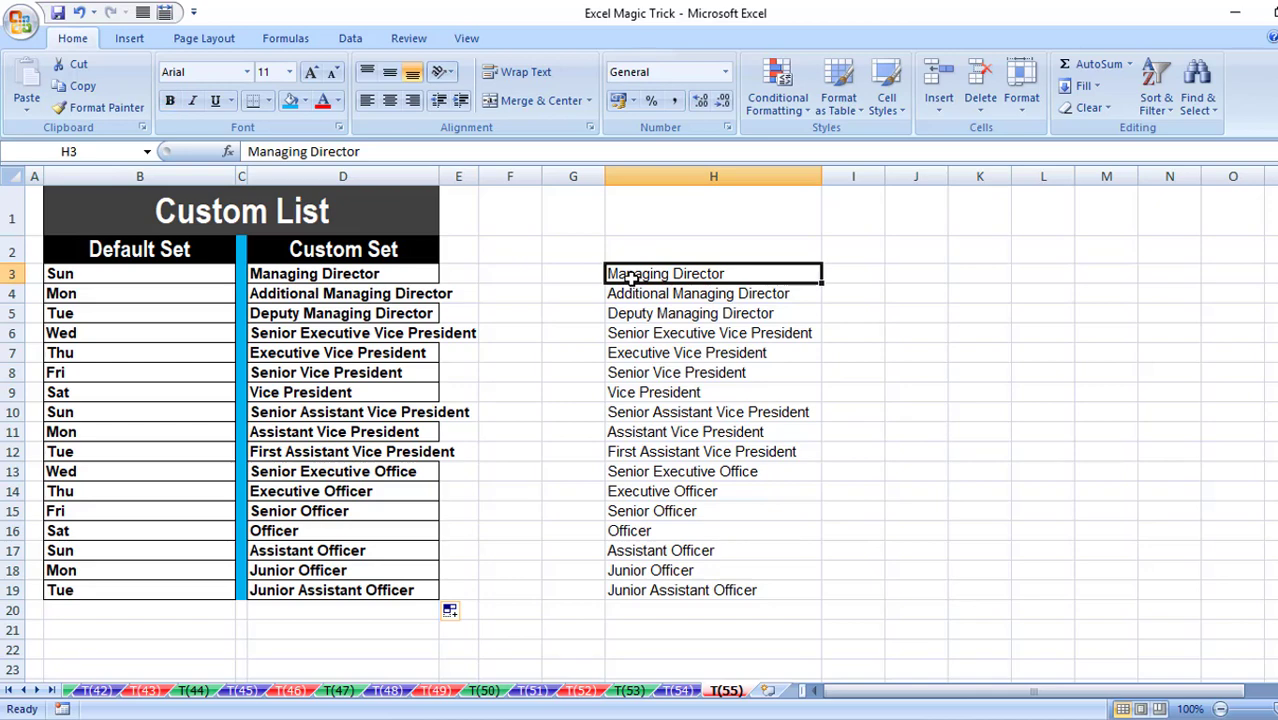
Step: Clear the source job titles from H3:H19
key("ctrl+shift+Down")
key("Delete")
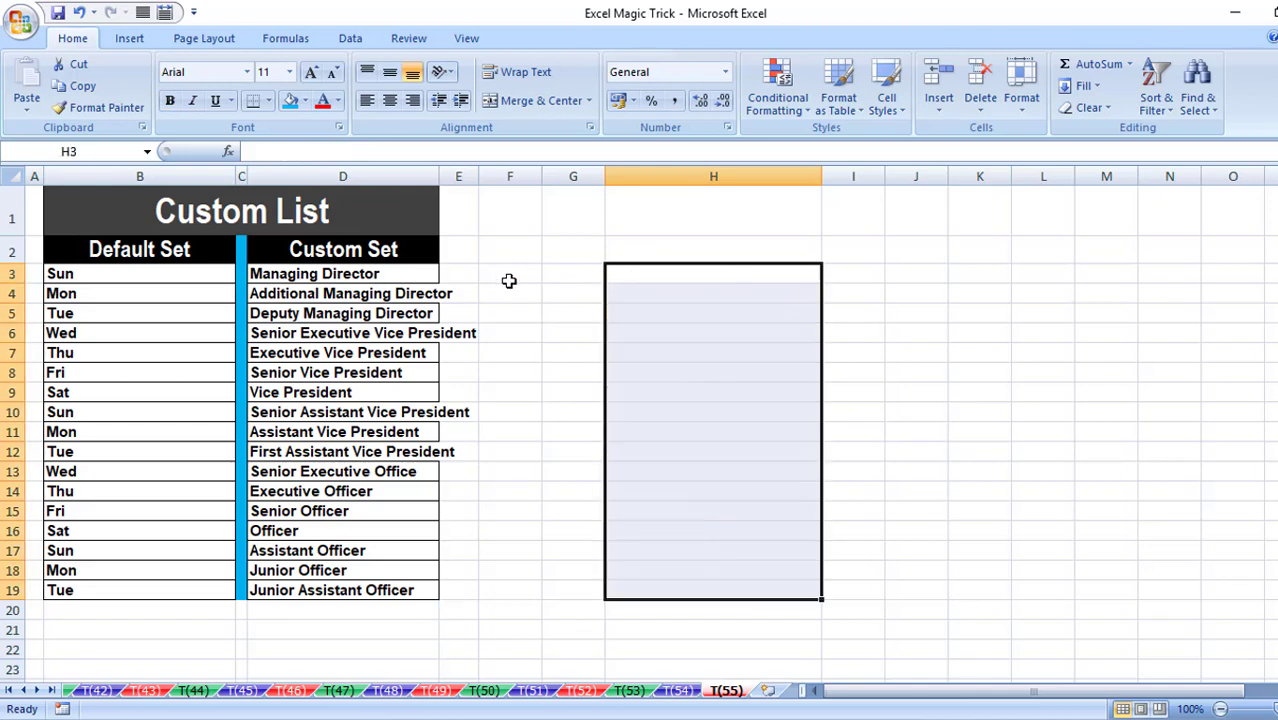
left_click(420, 272)
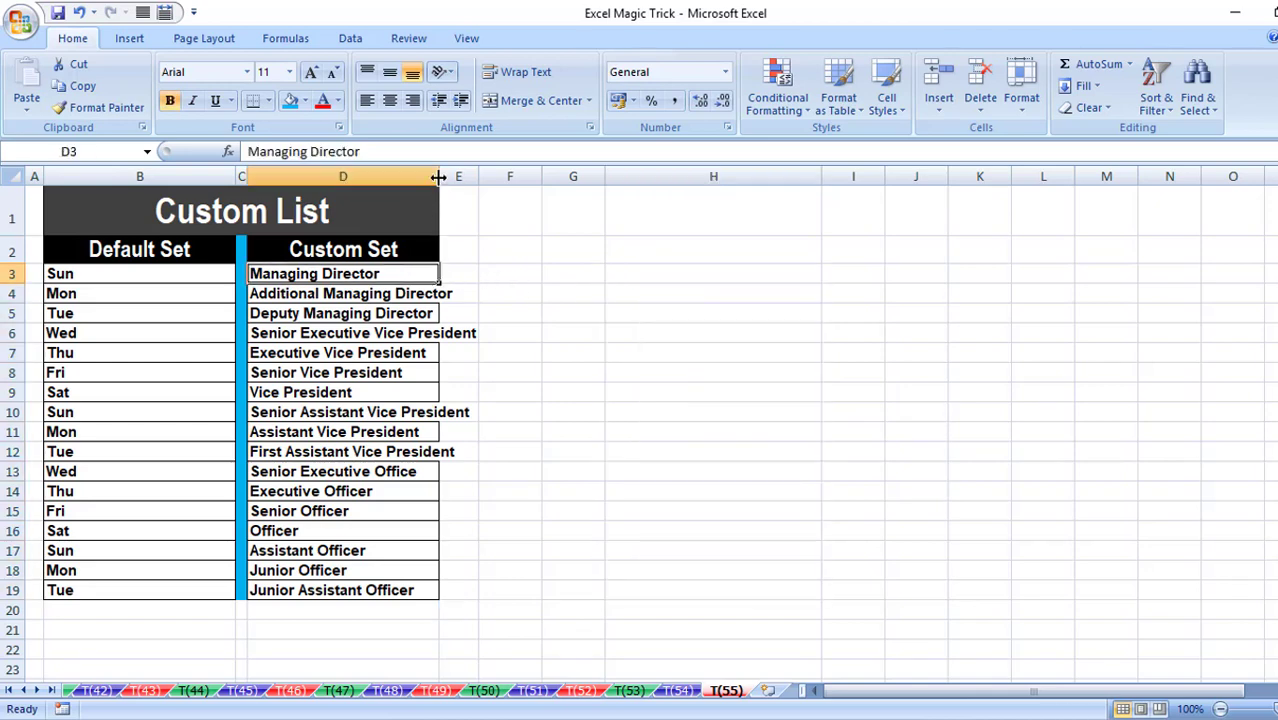
Step: Widen column D to fit the longest title and empty D3:D19
left_click_drag(438, 176, 483, 175)
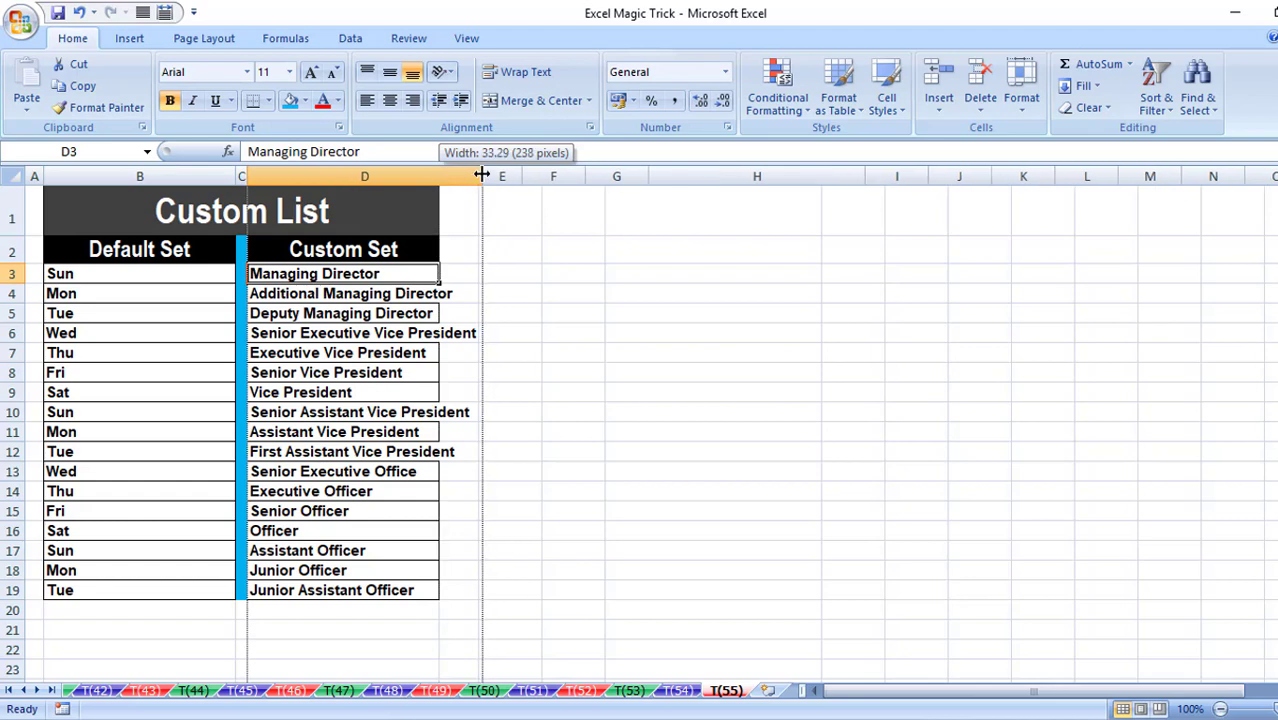
key("ctrl+shift+Down")
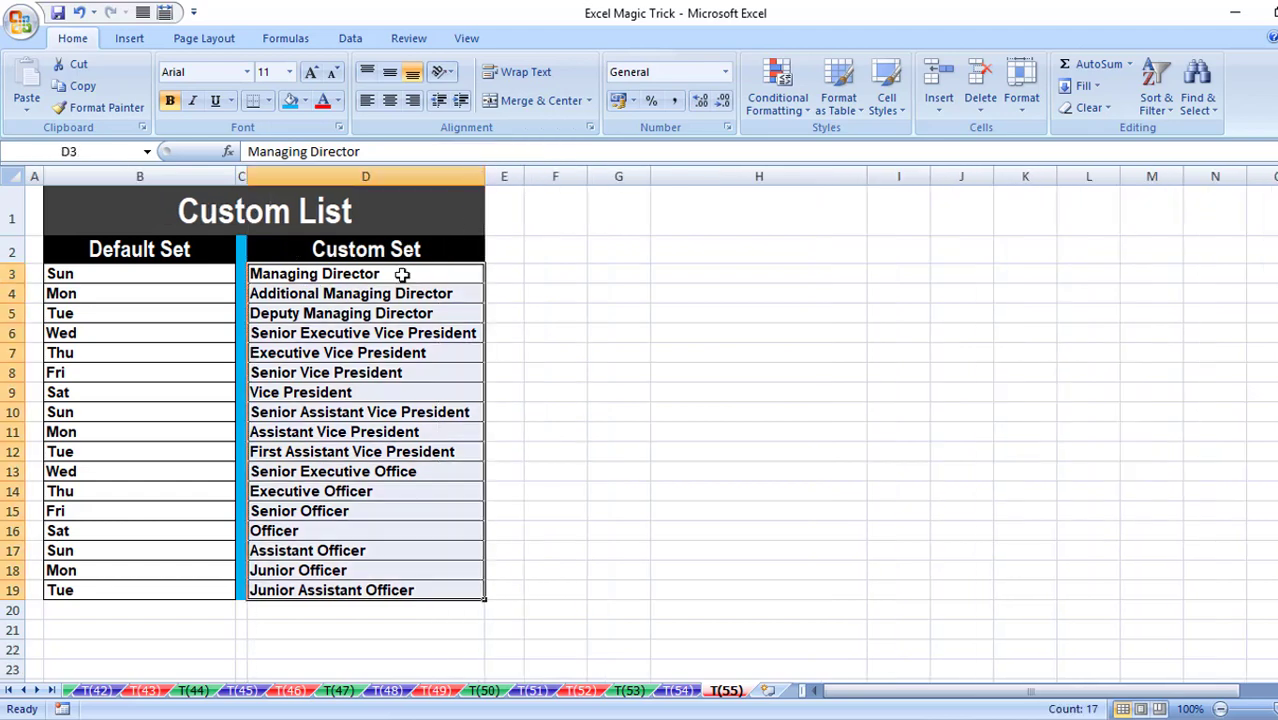
key("Delete")
left_click(401, 274)
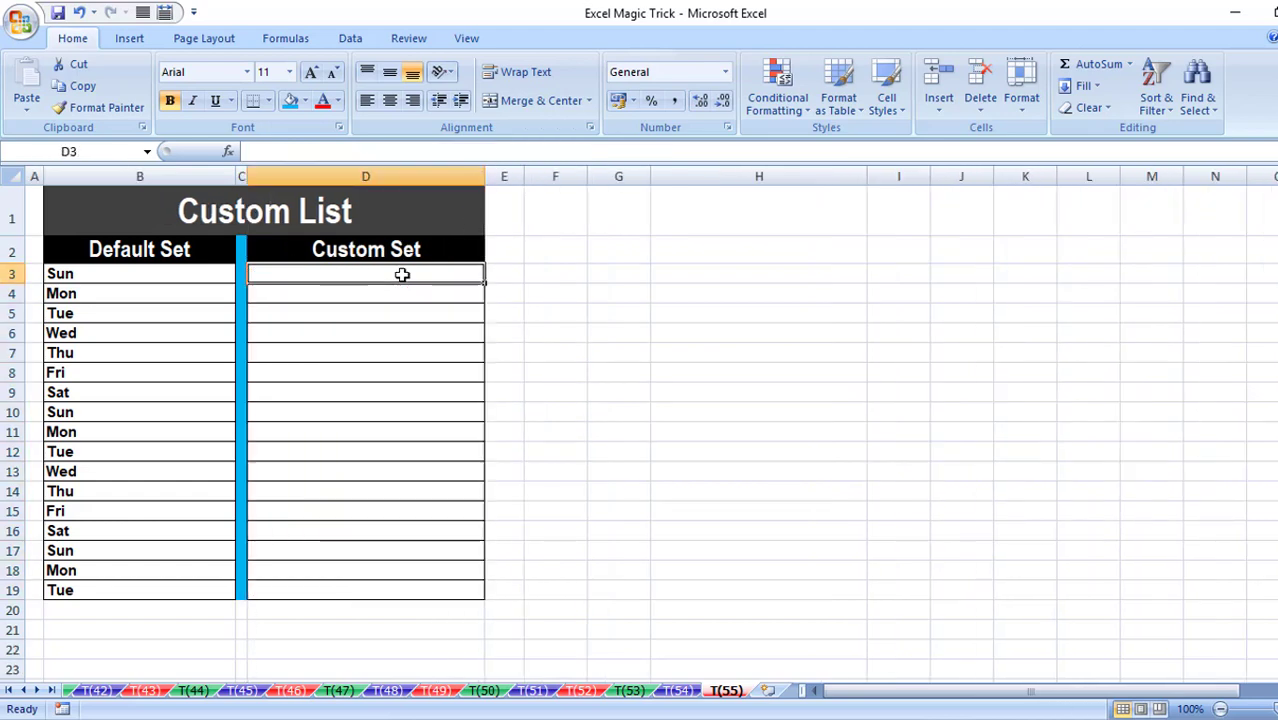
Step: Type Managing Director in D3 and fill D4:D19 with the remaining 16 job titles
type("Ma")
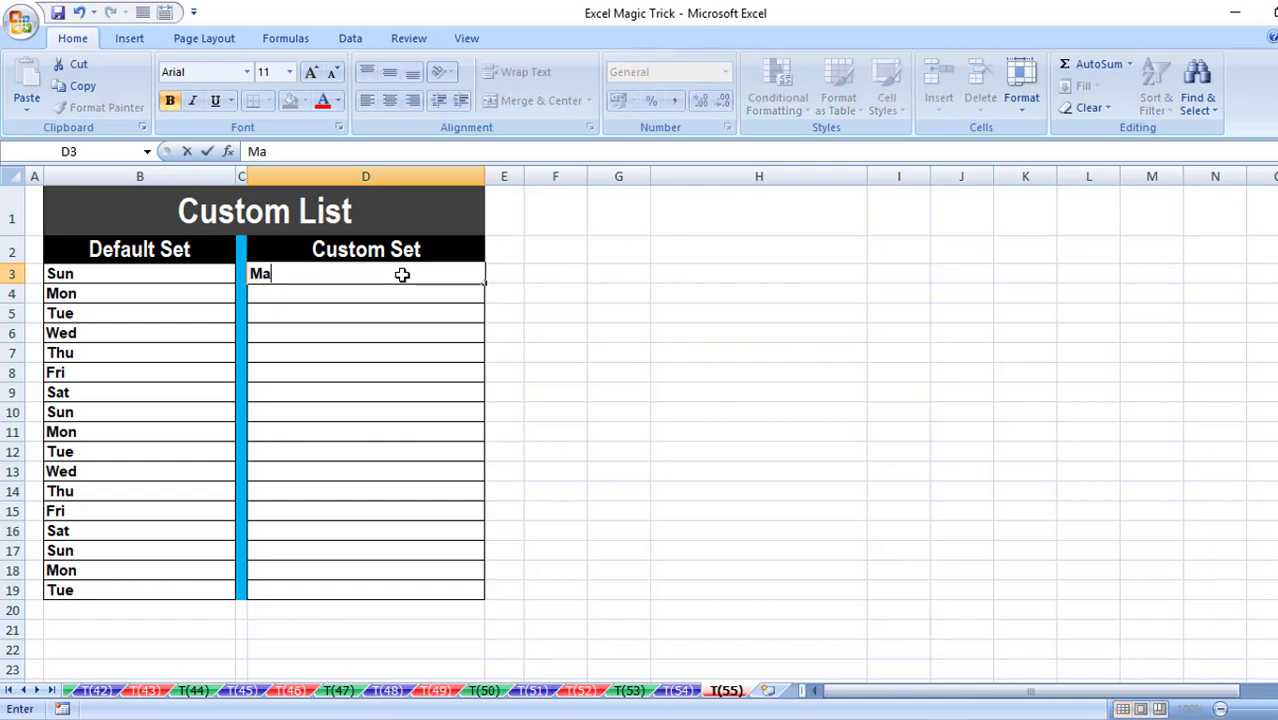
type("naging Di")
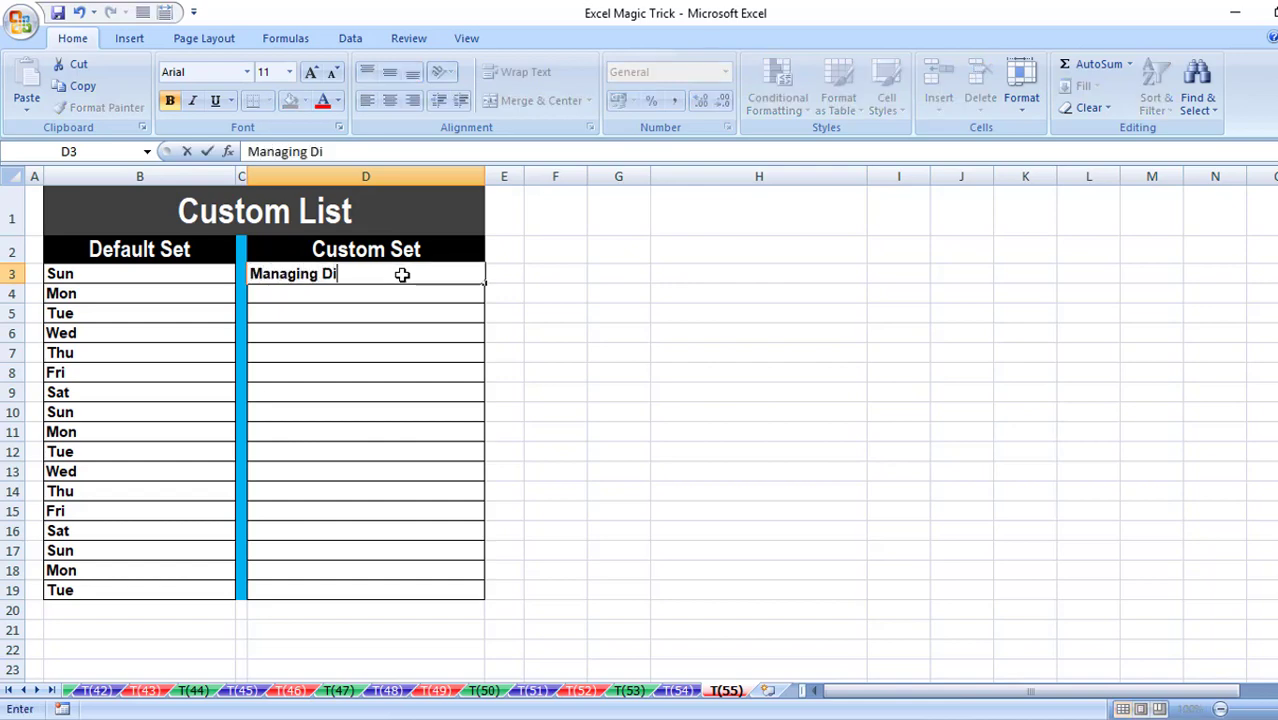
type("rector")
key("Return")
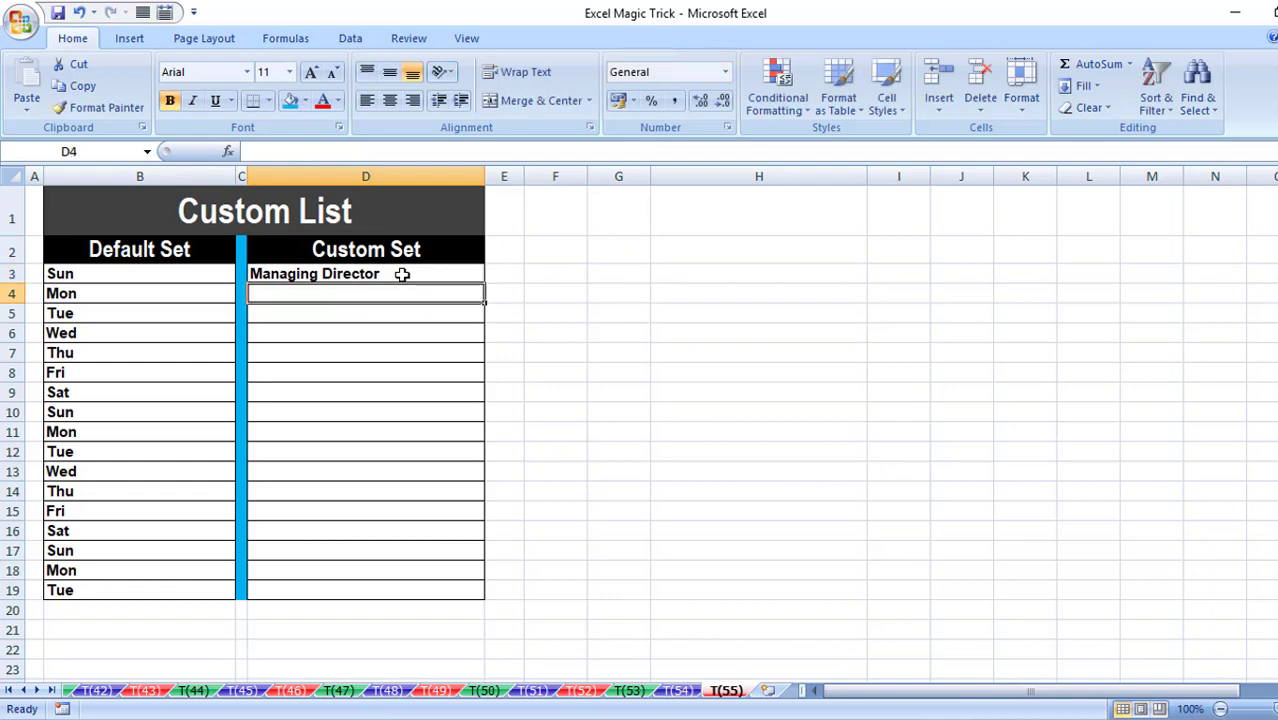
left_click(401, 274)
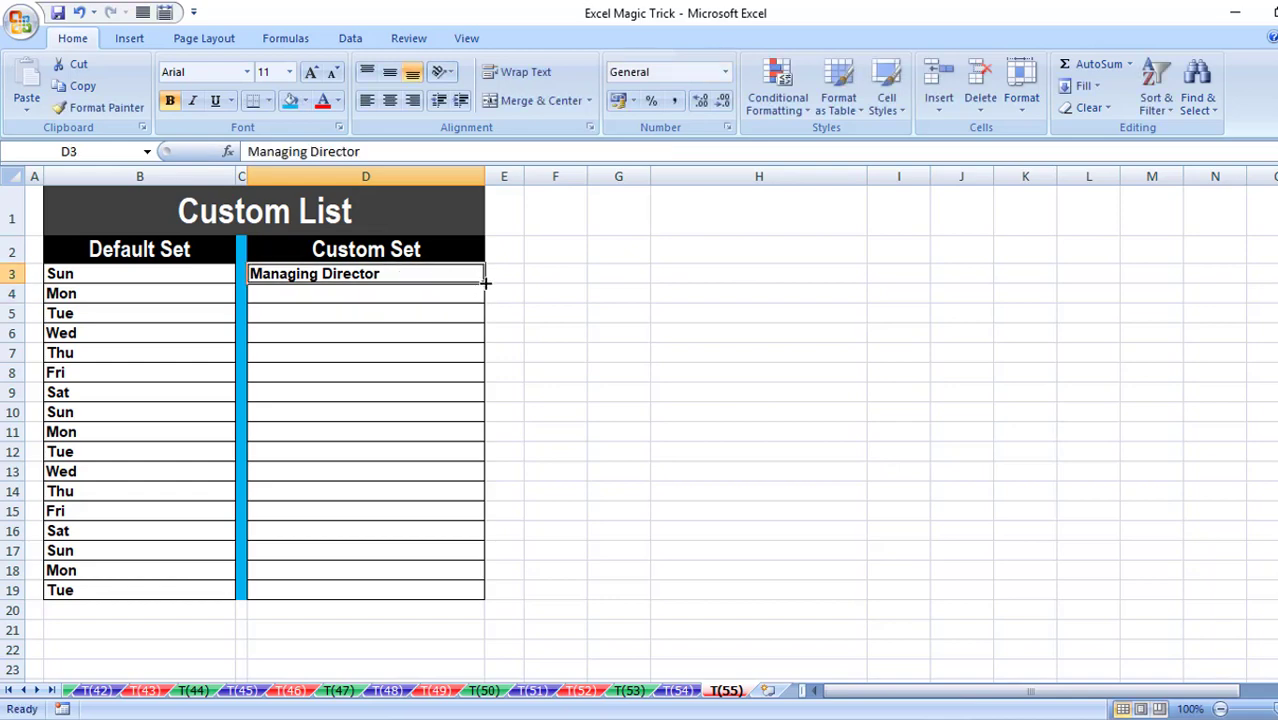
left_click_drag(485, 283, 487, 597)
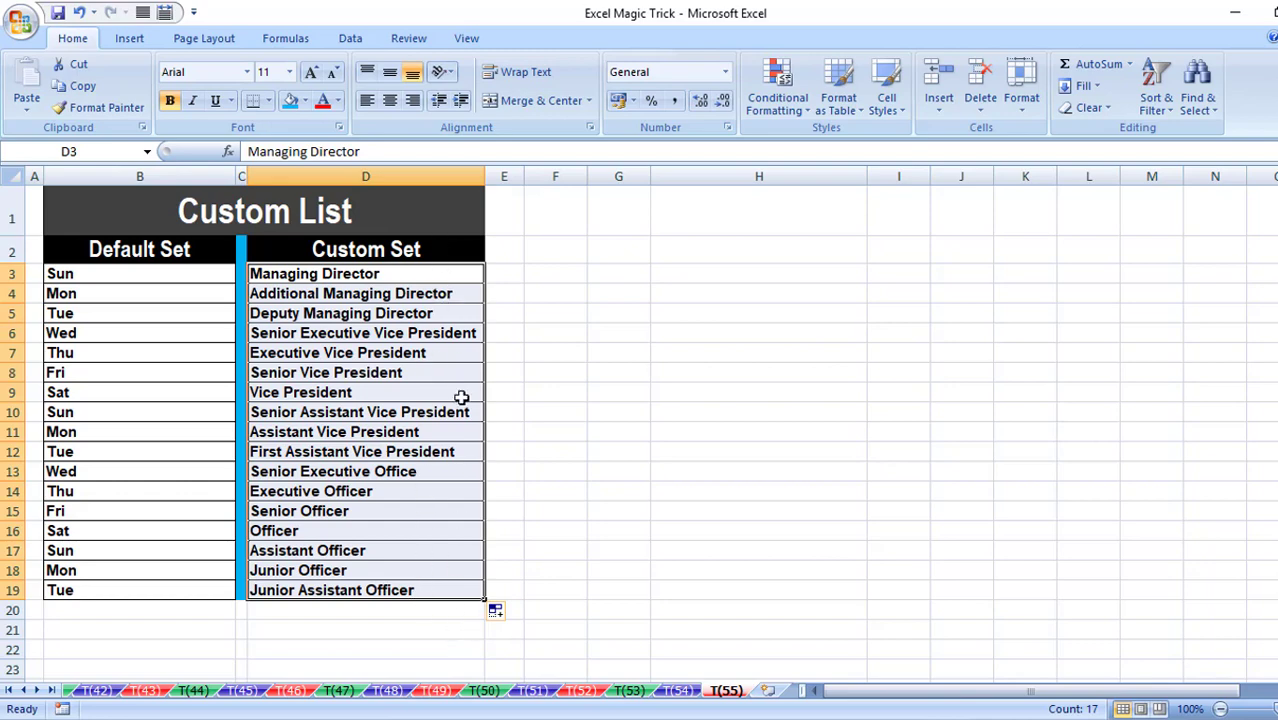
left_click(444, 278)
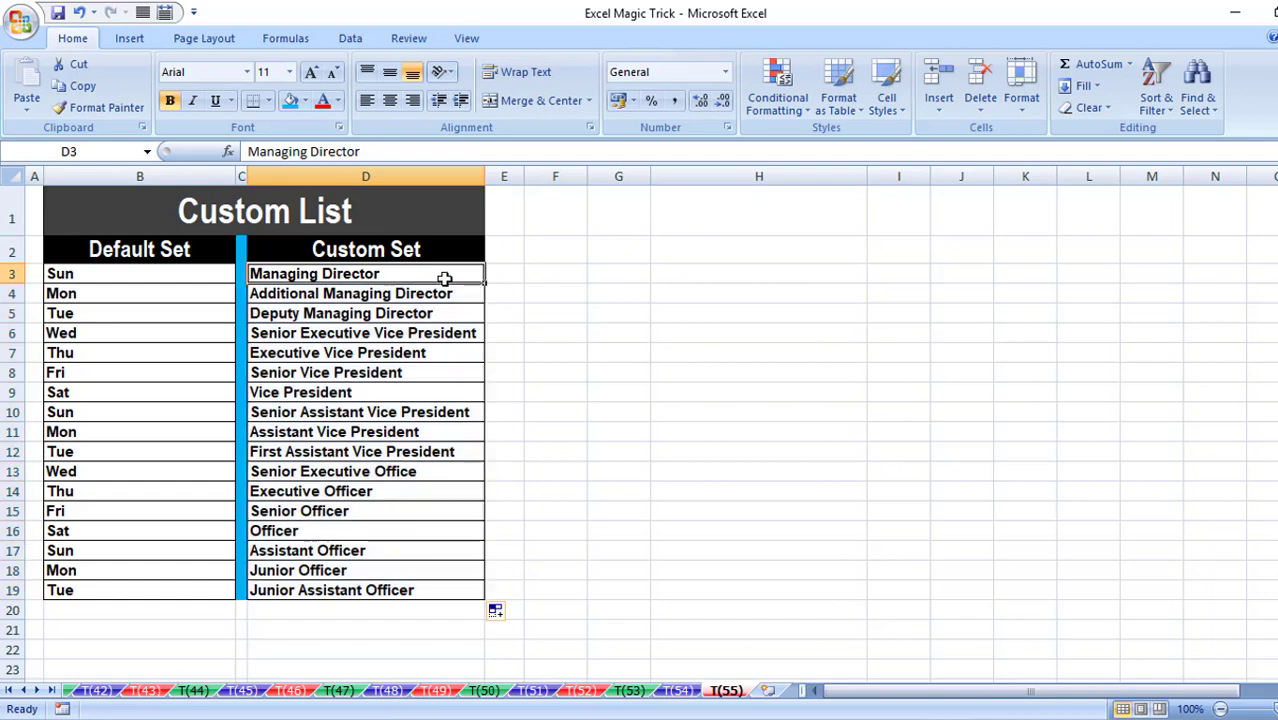